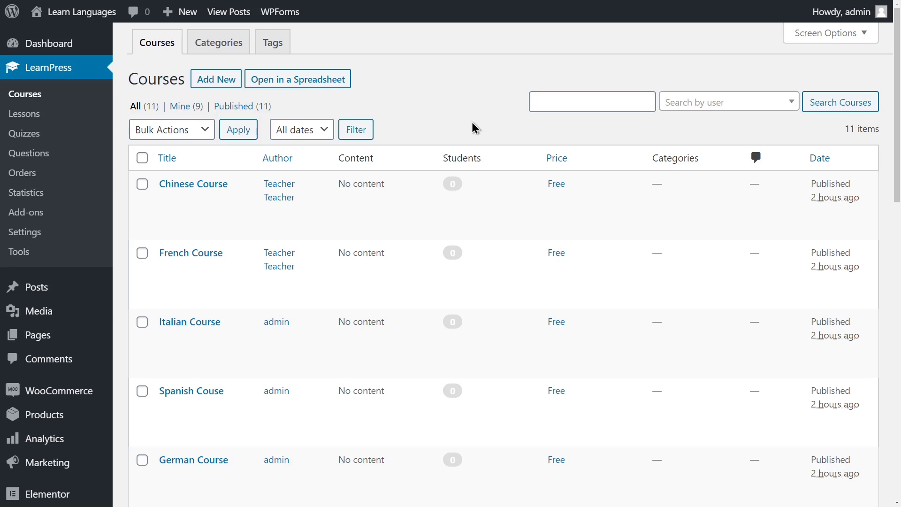
- Load the LearnPress courses list into the WP Sheet Editor spreadsheet, showing 11 rows
click(288, 82)
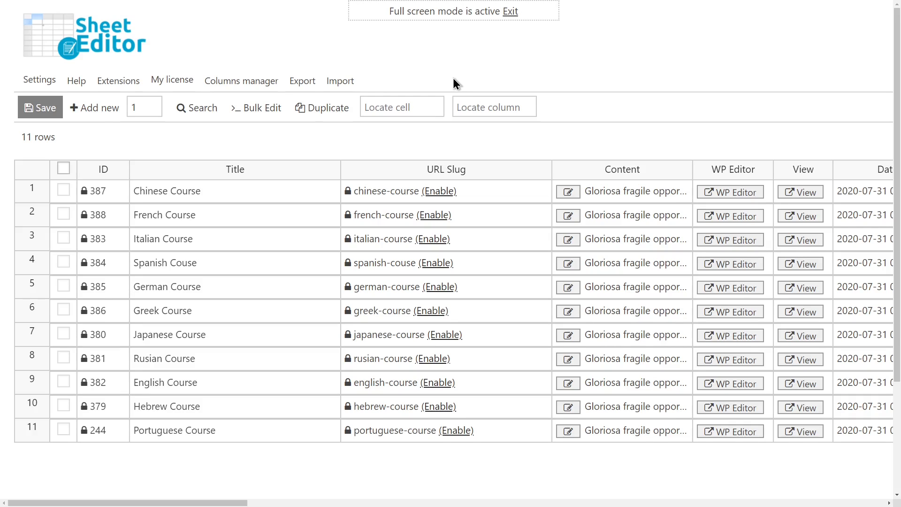
- Exit full screen and open the spreadsheet setup for Courses
click(511, 12)
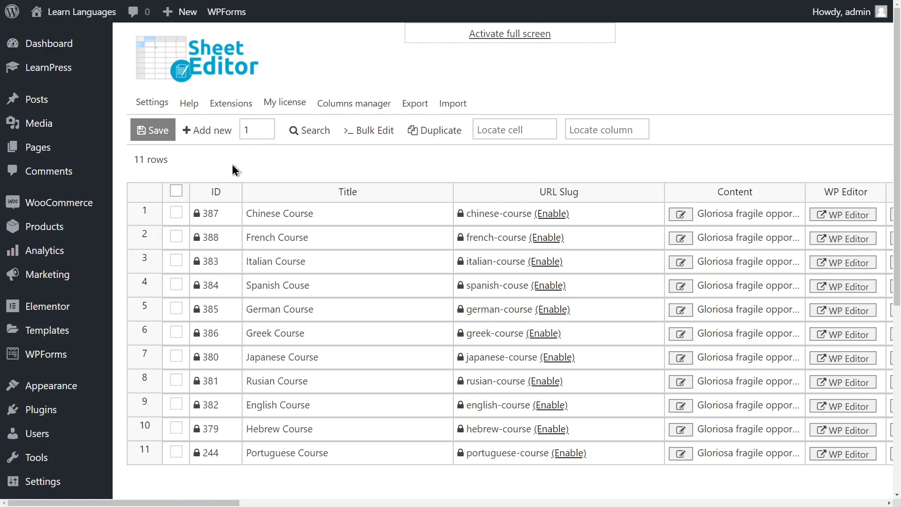
scroll(75, 269, down, 3)
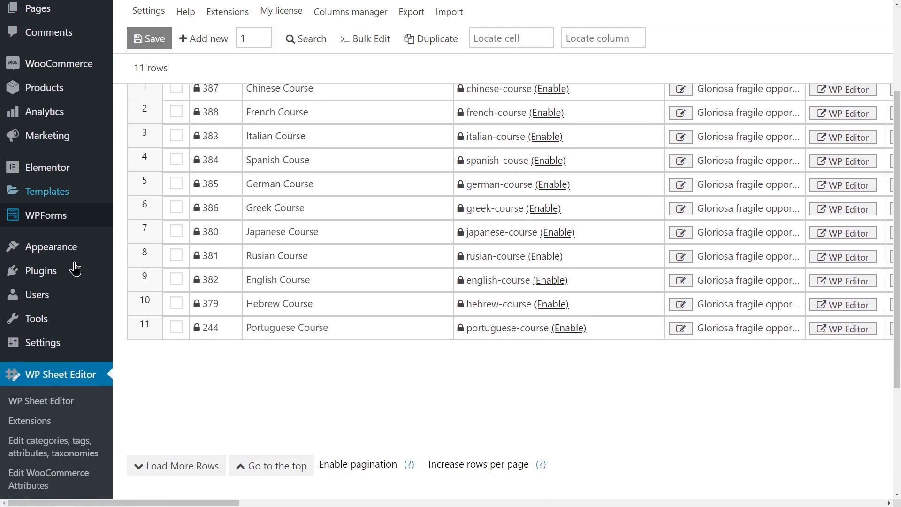
scroll(63, 308, down, 2)
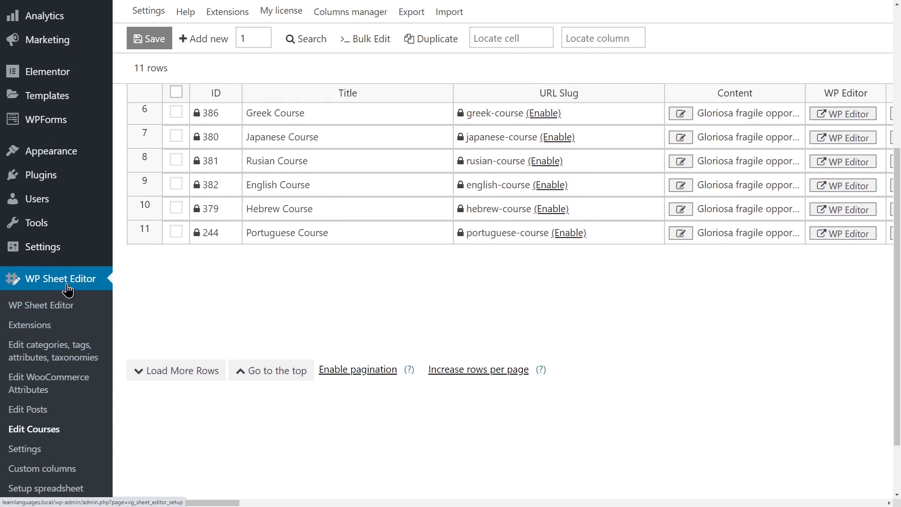
scroll(61, 451, down, 2)
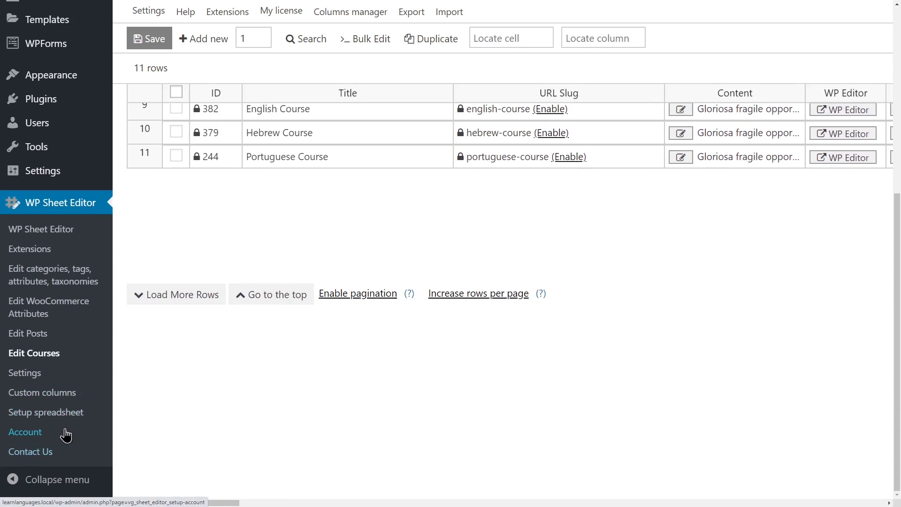
click(44, 413)
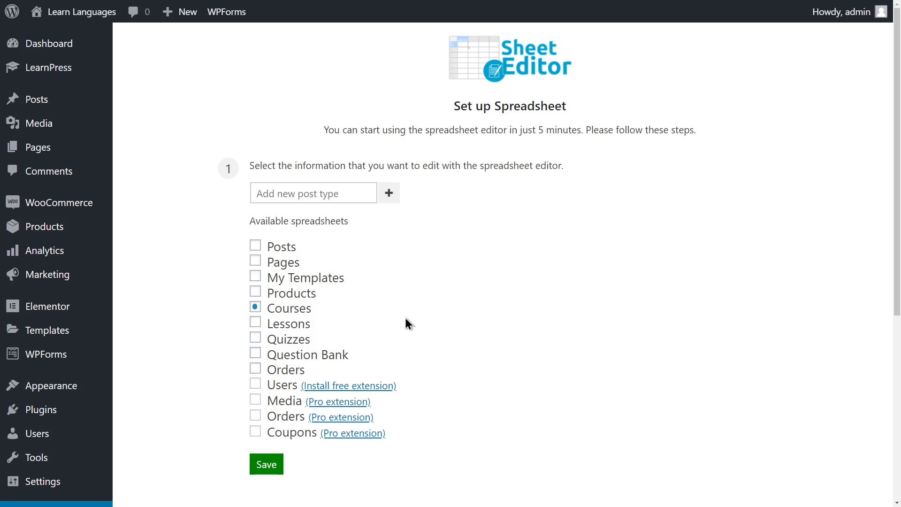
click(266, 466)
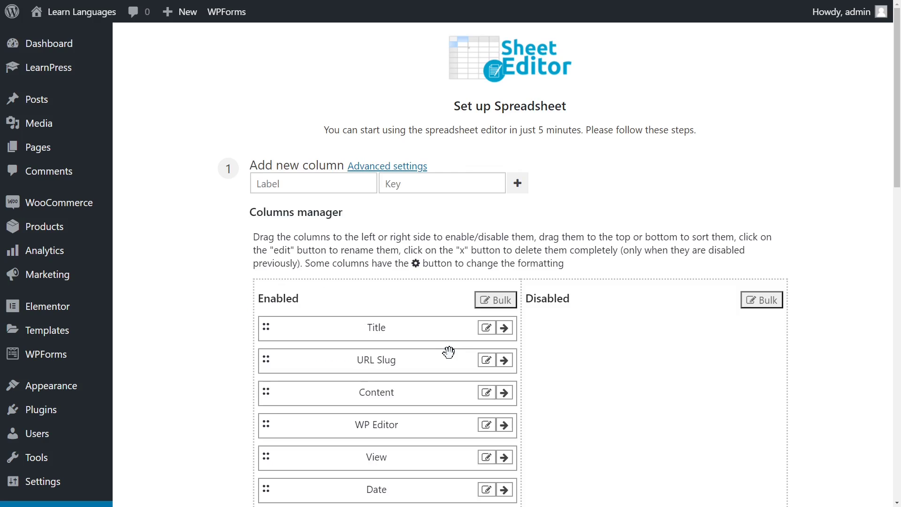
- Move the URL Slug and WP Editor columns to Disabled and save the setup
drag(407, 362, 590, 362)
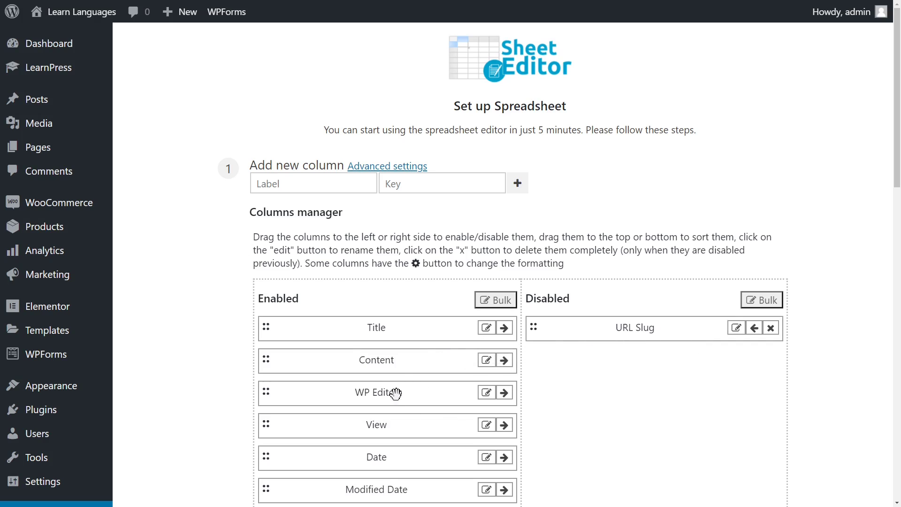
drag(396, 394, 614, 393)
scroll(614, 390, down, 18)
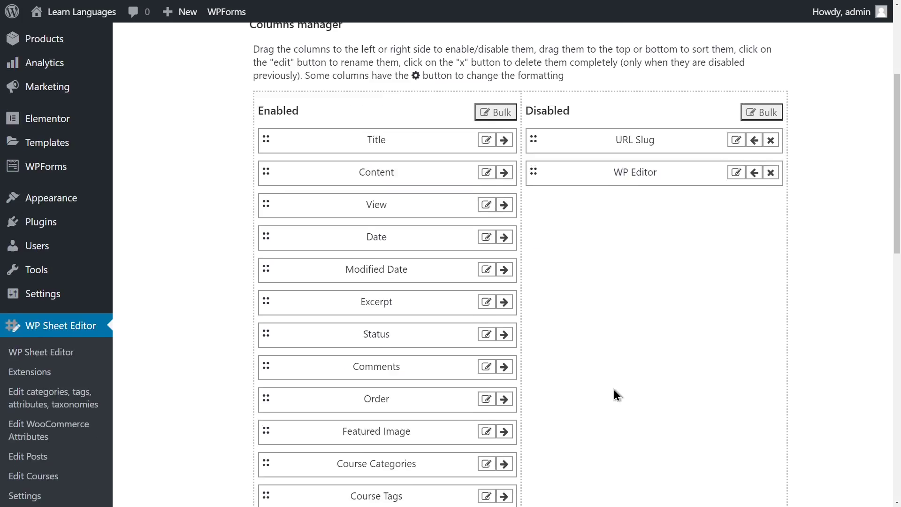
click(266, 408)
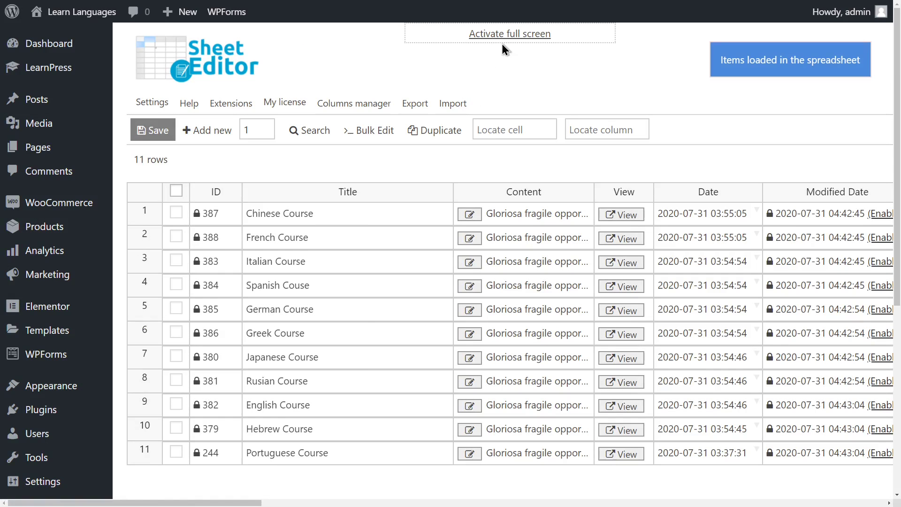
- In full screen, browse the Lp course columns, then bring up the Export to CSV dialog
click(503, 37)
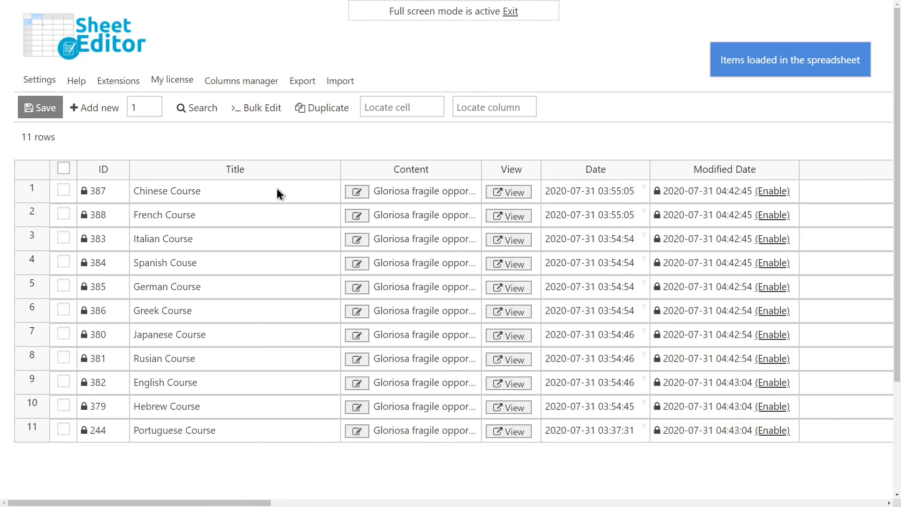
click(277, 202)
key(Right)
key(Right)
key(Right)
key(Right)
key(Right)
key(Right)
key(Right)
key(Right)
key(Right)
key(Right)
key(Right)
key(Right)
key(Right)
key(Right)
key(Right)
key(Right)
key(Right)
key(Right)
key(Right)
key(Right)
key(Right)
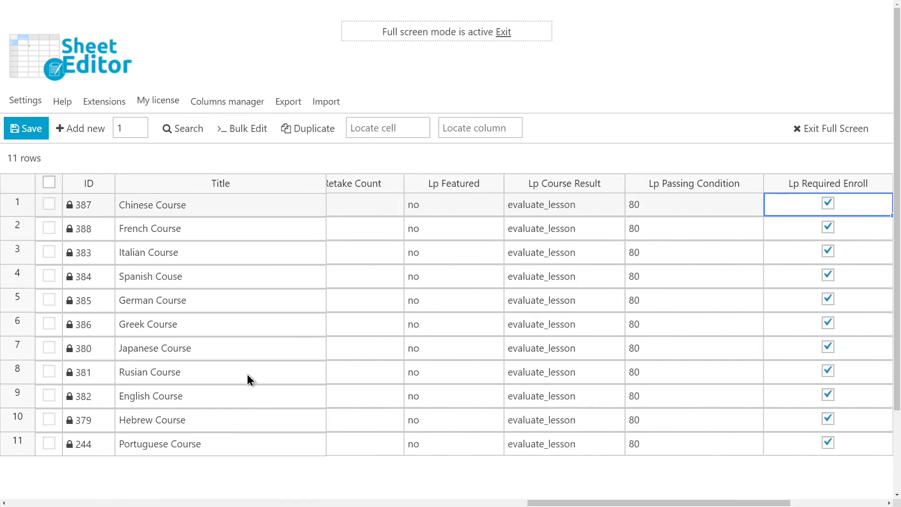
key(Left)
key(Left)
key(Left)
key(Left)
key(Left)
key(Left)
key(Left)
key(Left)
key(Left)
key(Left)
key(Left)
key(Left)
key(Left)
key(Left)
key(Left)
key(Left)
key(Left)
key(Left)
key(Left)
key(Left)
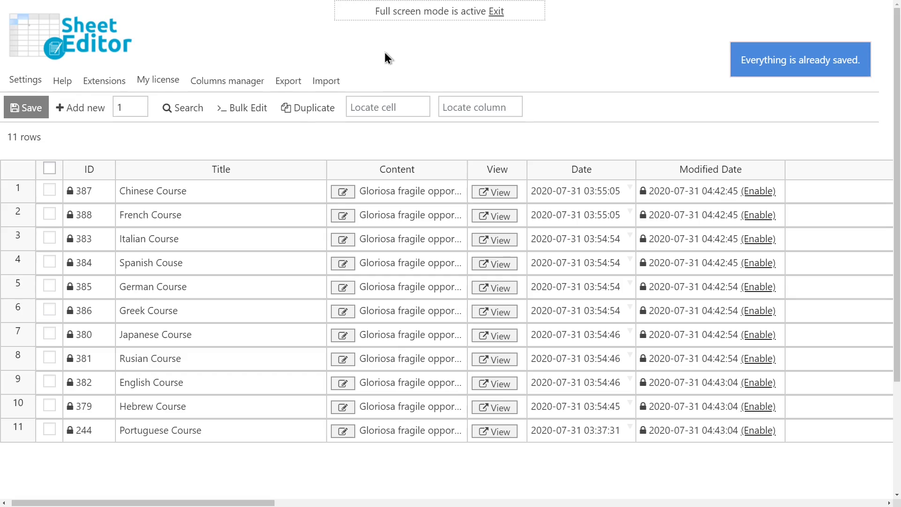
click(286, 82)
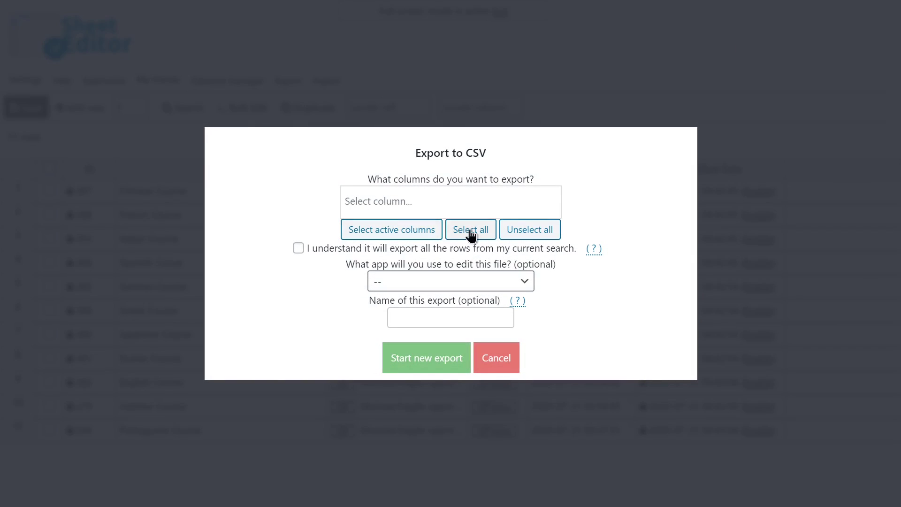
- Include all columns and all rows of the current search in the export
click(456, 203)
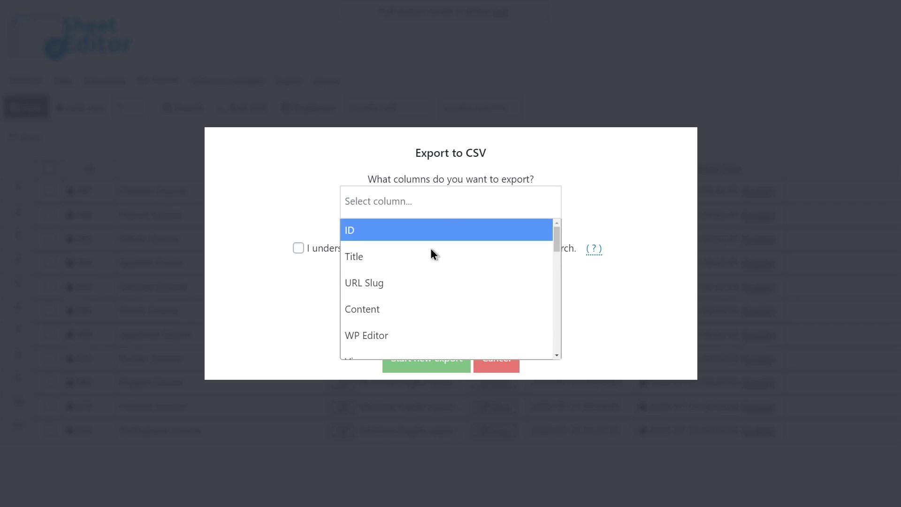
click(430, 253)
click(442, 210)
click(431, 265)
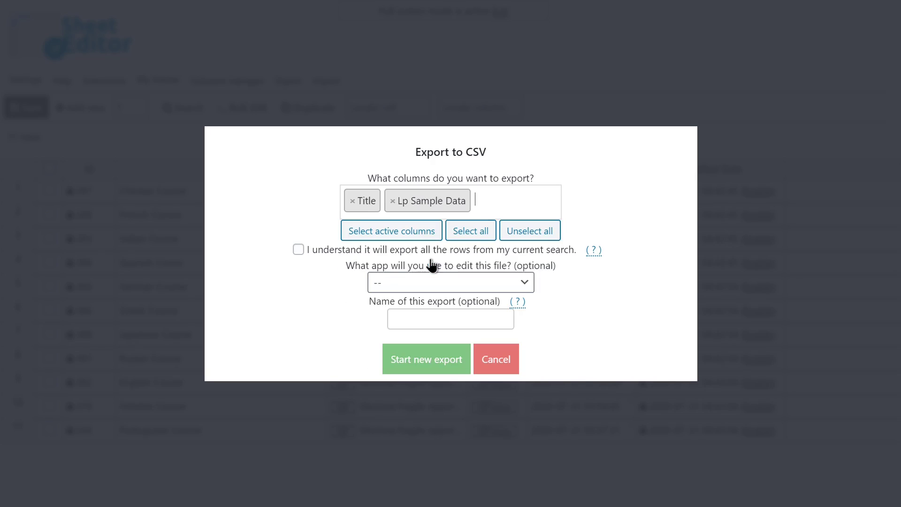
click(477, 234)
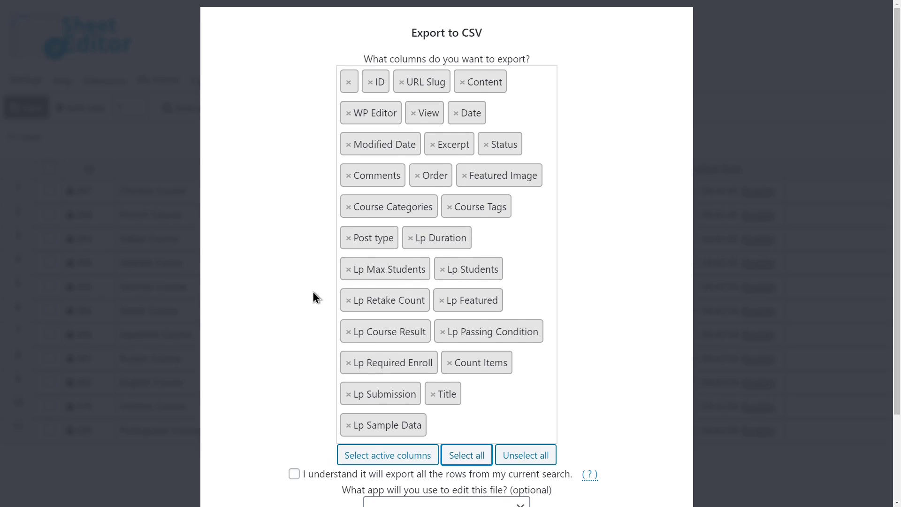
scroll(313, 294, down, 2)
click(294, 368)
- Target Google Sheets, name the export 'My Courses', and start the export
click(416, 398)
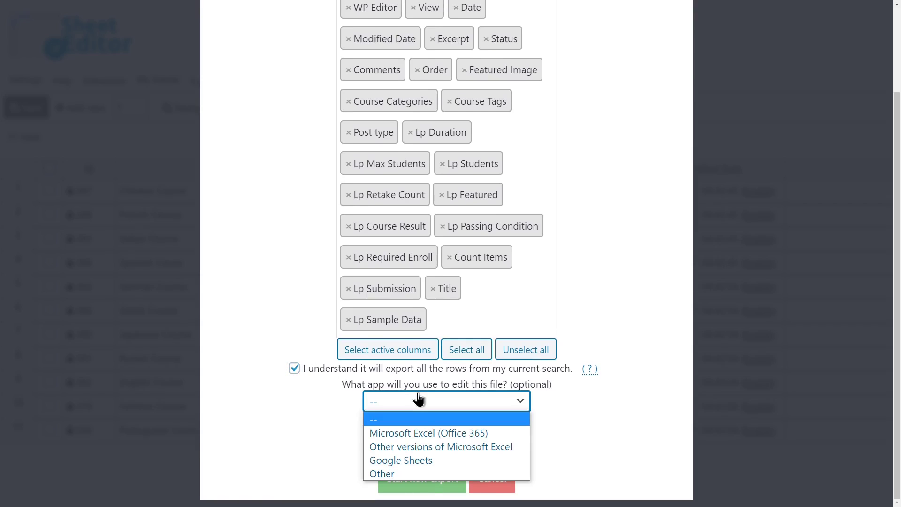
click(432, 460)
click(438, 436)
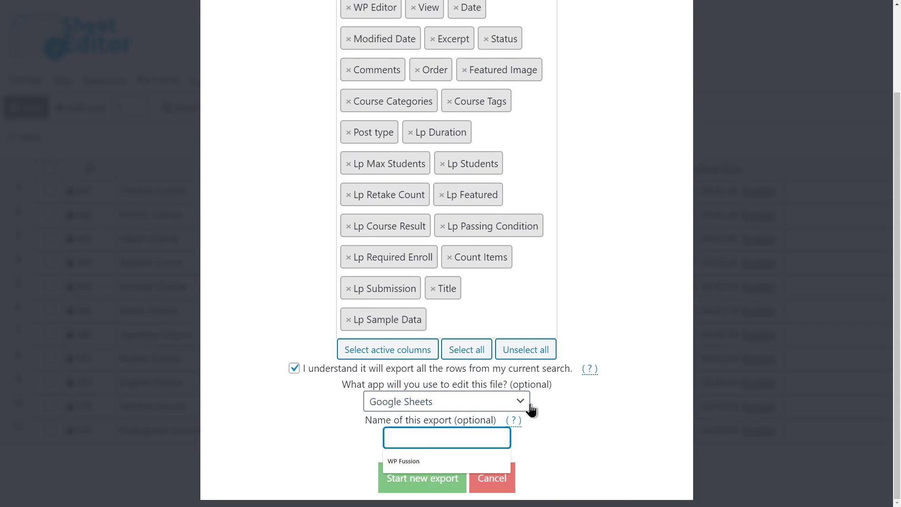
text(My Cor)
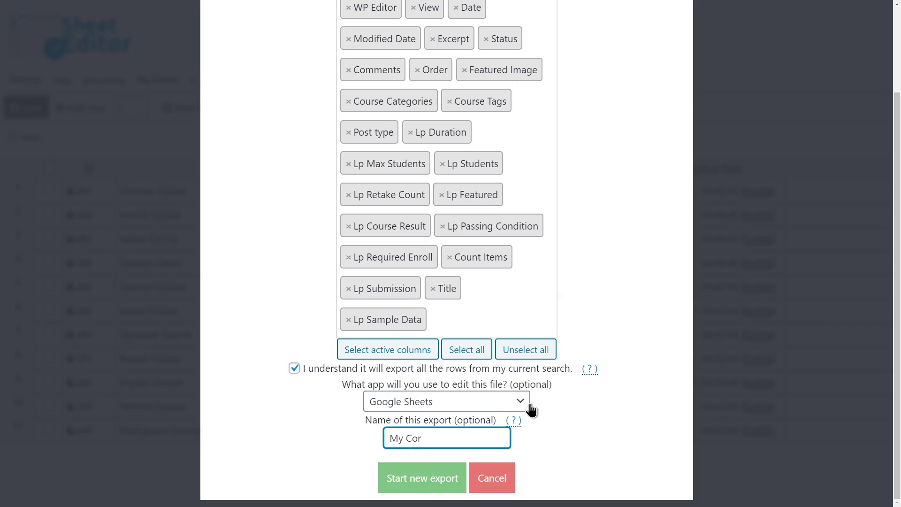
key(BackSpace)
text(urses)
click(436, 486)
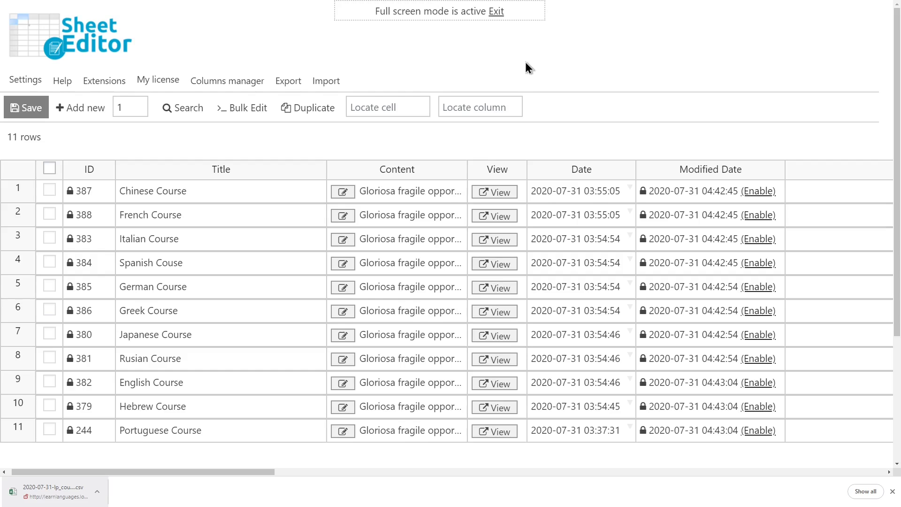
- Import the downloaded course CSV from the computer, keeping all its detected columns
click(326, 81)
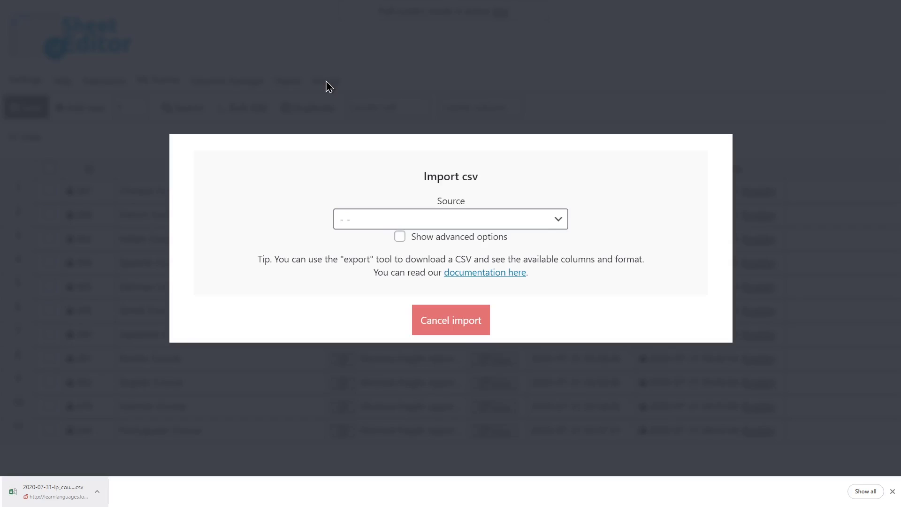
click(418, 227)
click(401, 249)
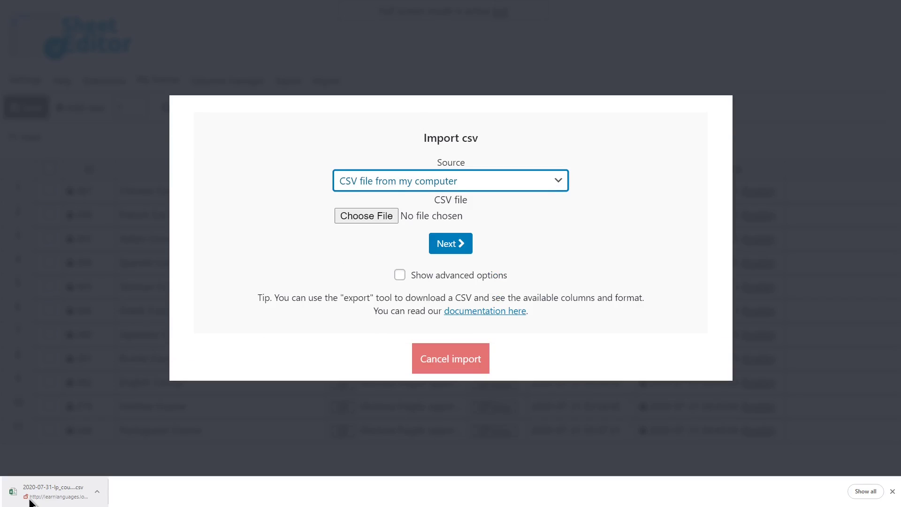
drag(26, 491, 364, 221)
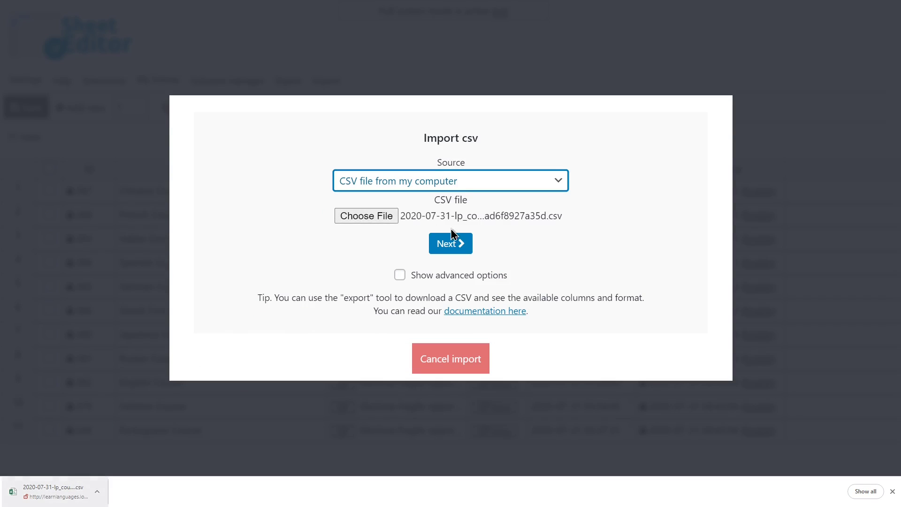
click(458, 244)
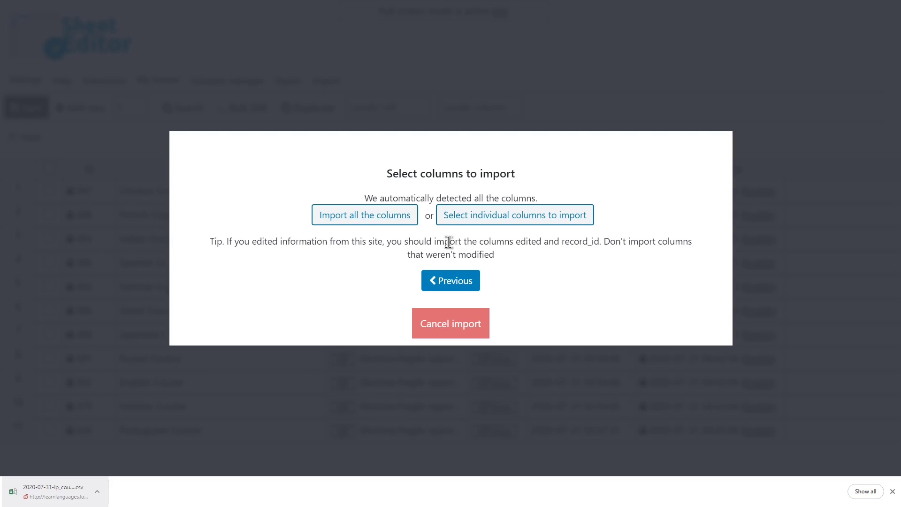
click(371, 221)
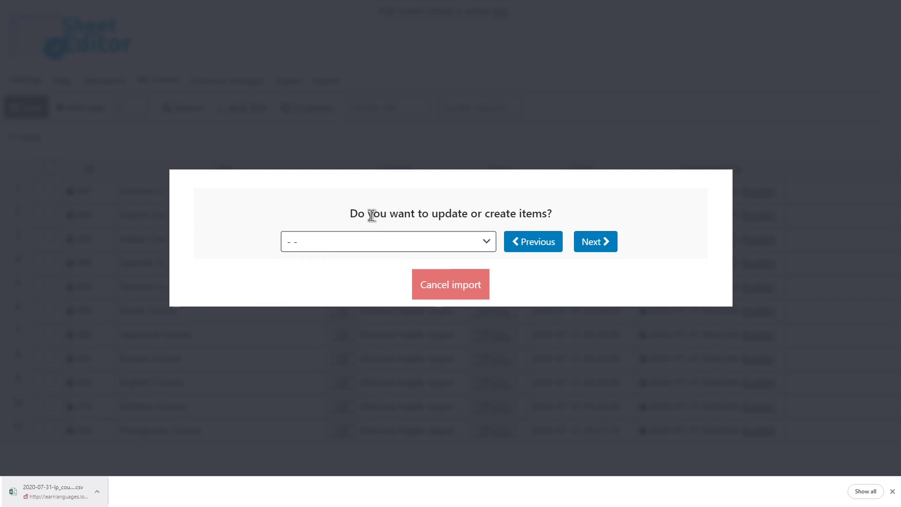
- Choose create new and update existing courses, matching CSV record_id to WordPress ID
click(380, 245)
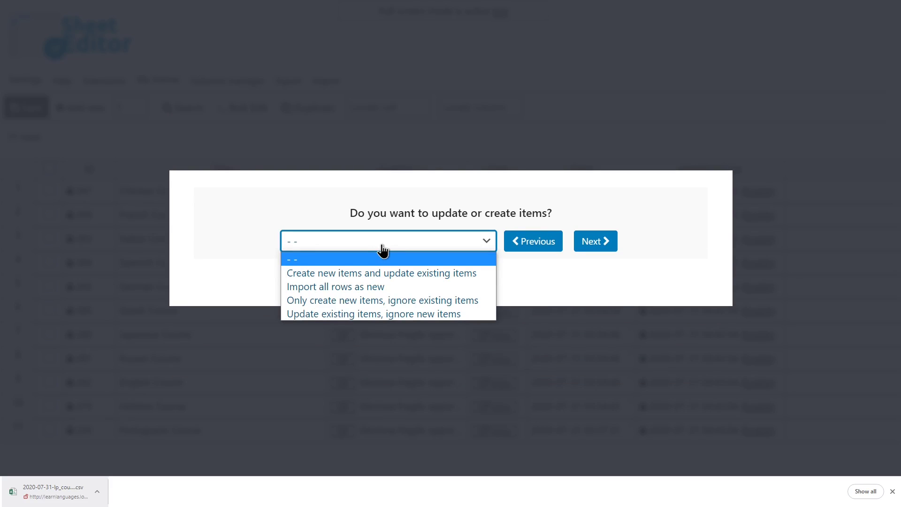
click(386, 273)
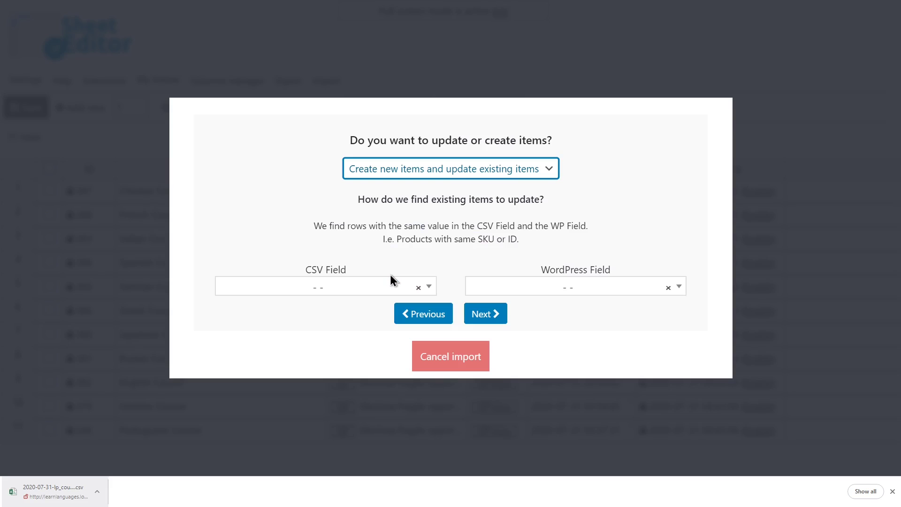
click(374, 288)
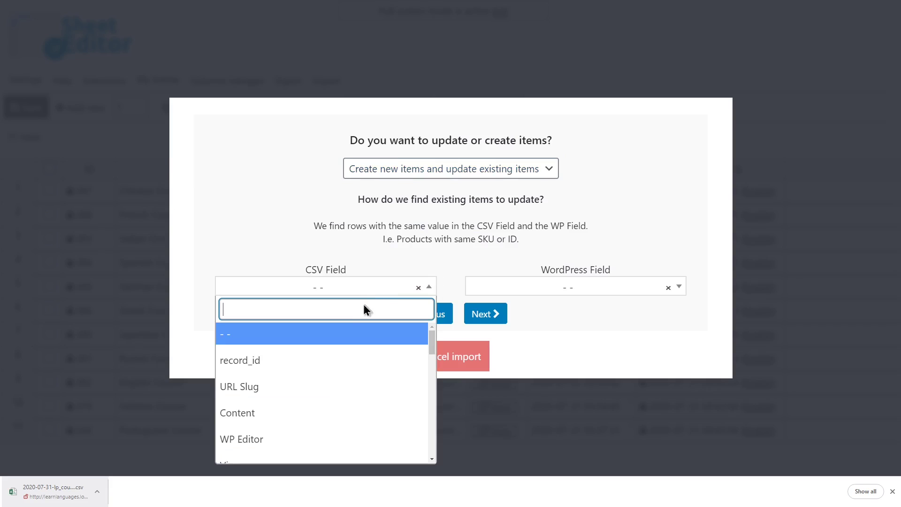
click(324, 361)
click(567, 291)
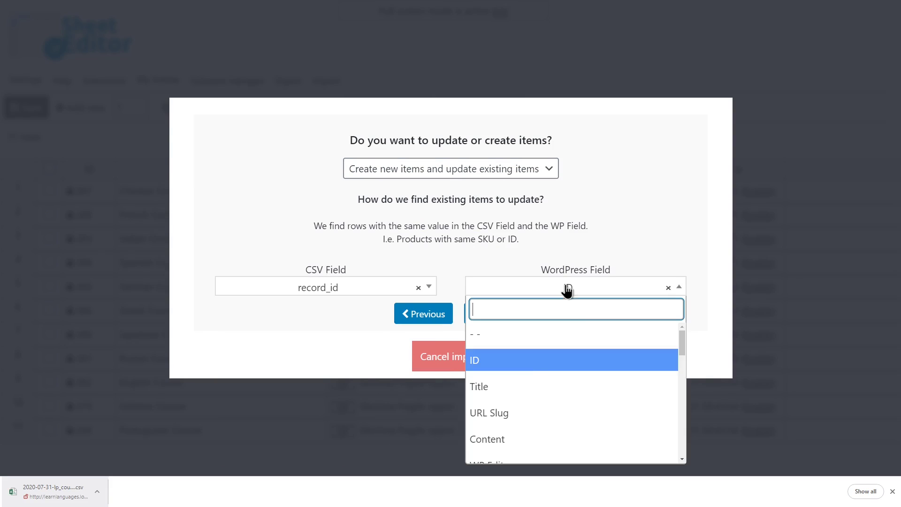
click(524, 363)
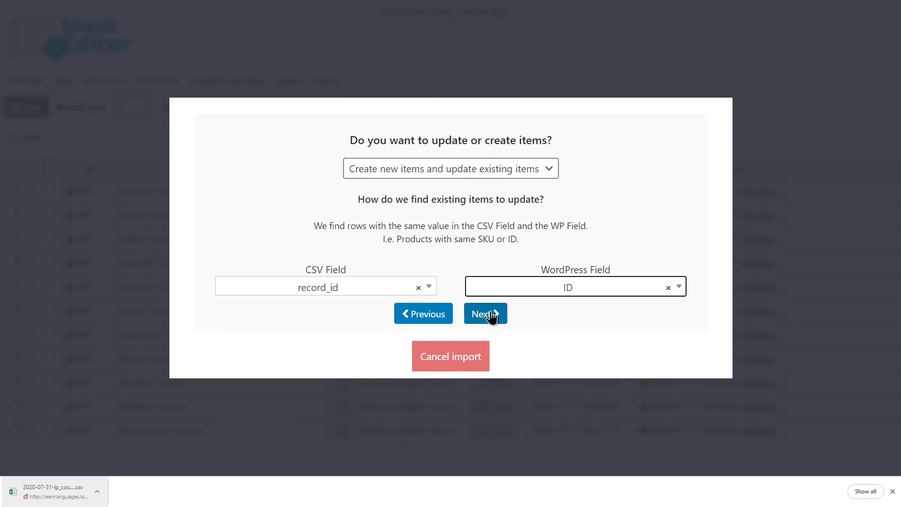
- Preview and run the import of the course rows, then close the finished summary
click(484, 313)
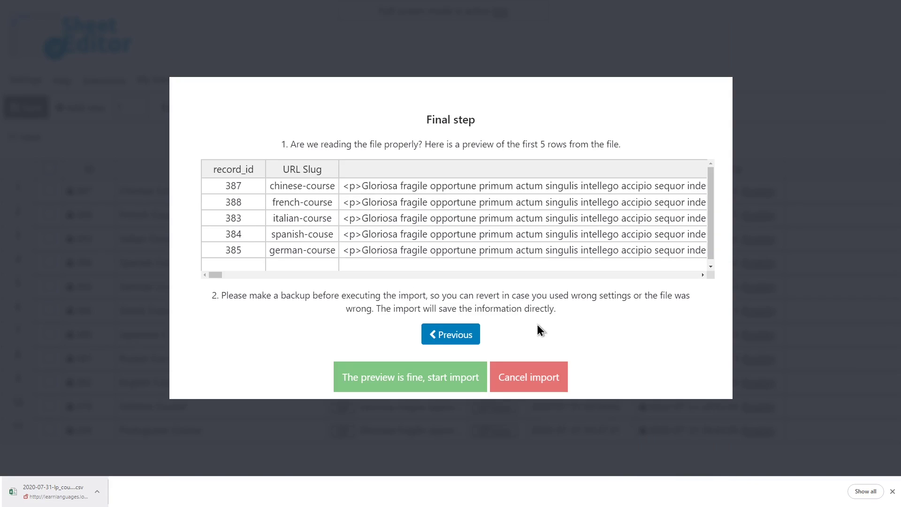
click(442, 378)
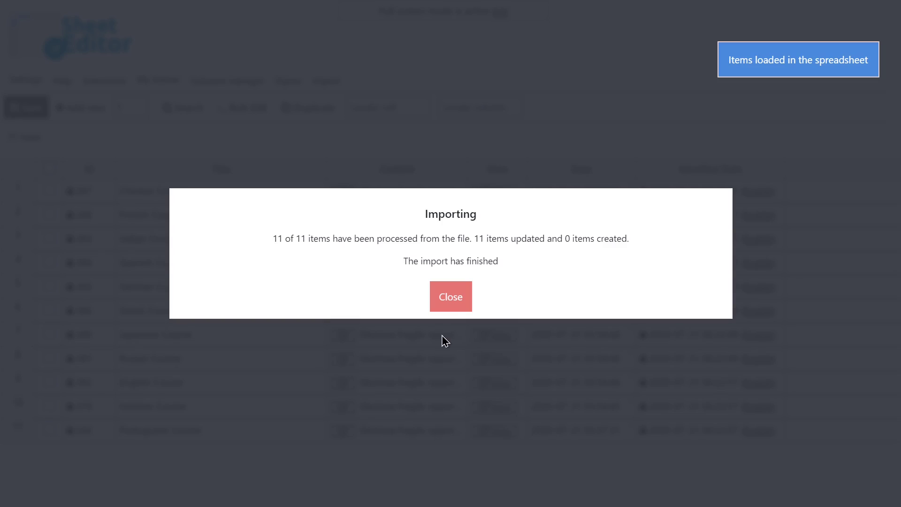
click(454, 300)
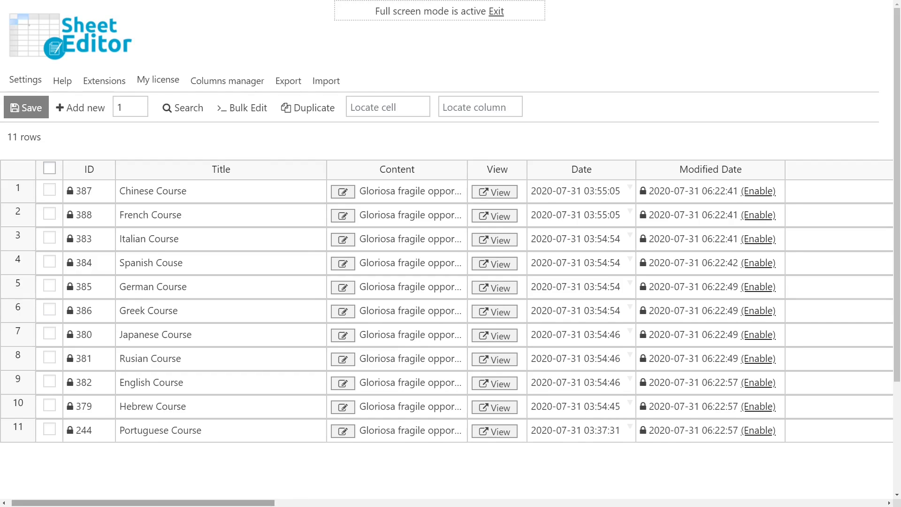
drag(141, 503, 136, 502)
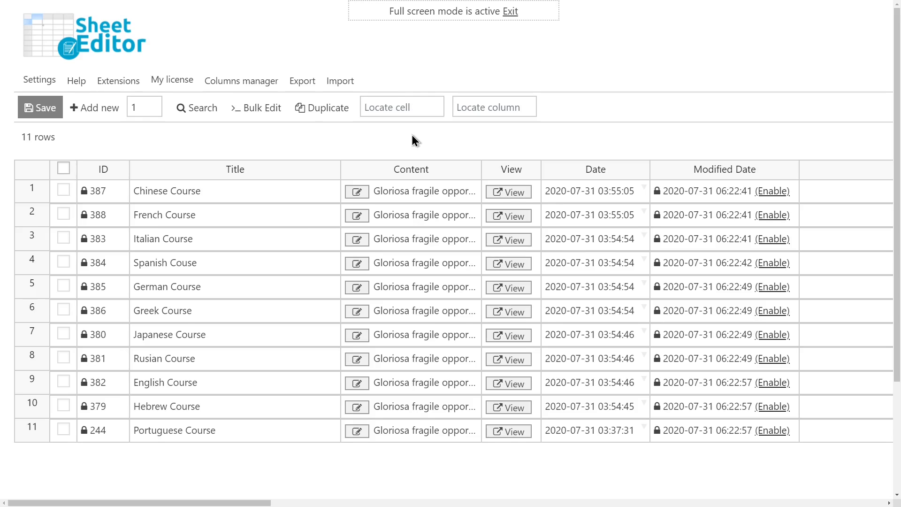
- Add an advanced filter Lp Duration = '6 Week' and run the search
mouse_move(194, 117)
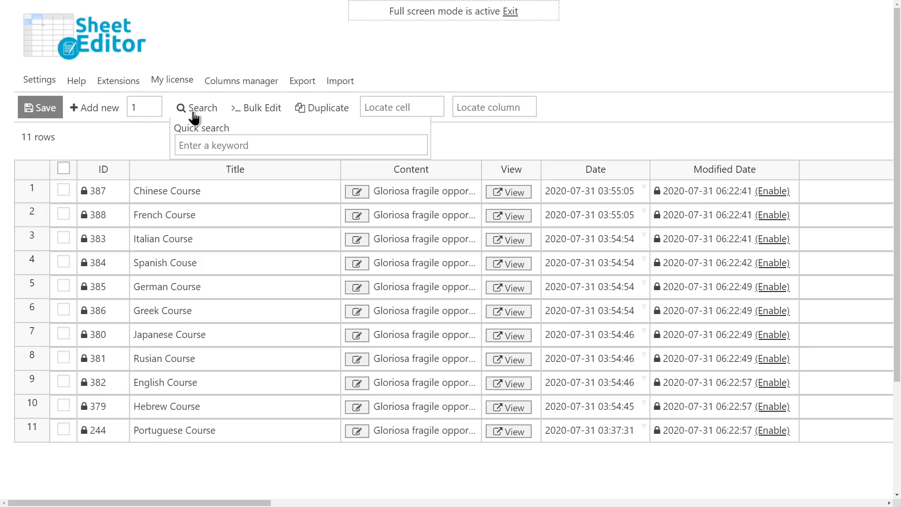
click(197, 112)
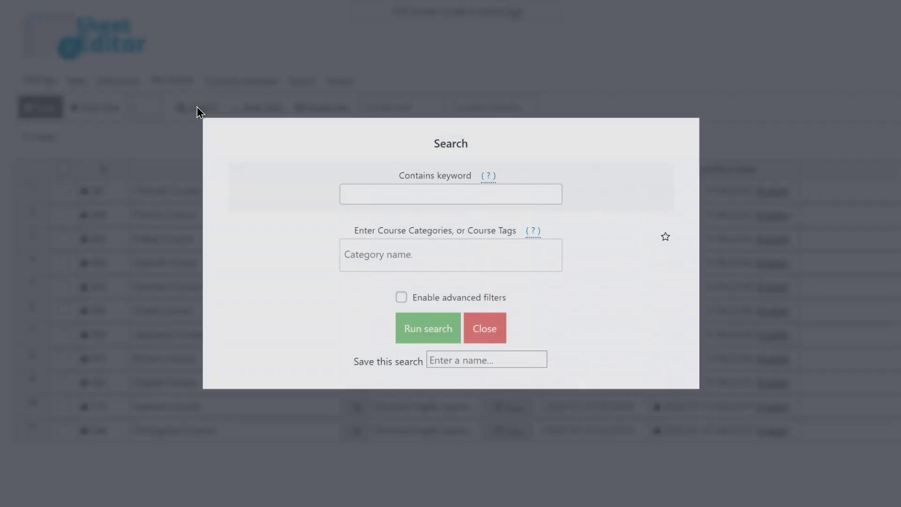
click(402, 298)
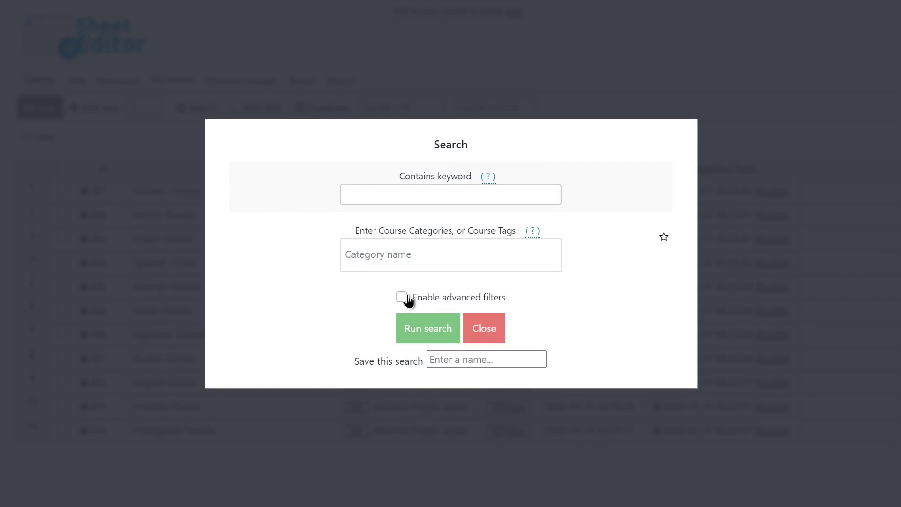
click(310, 287)
text(dura)
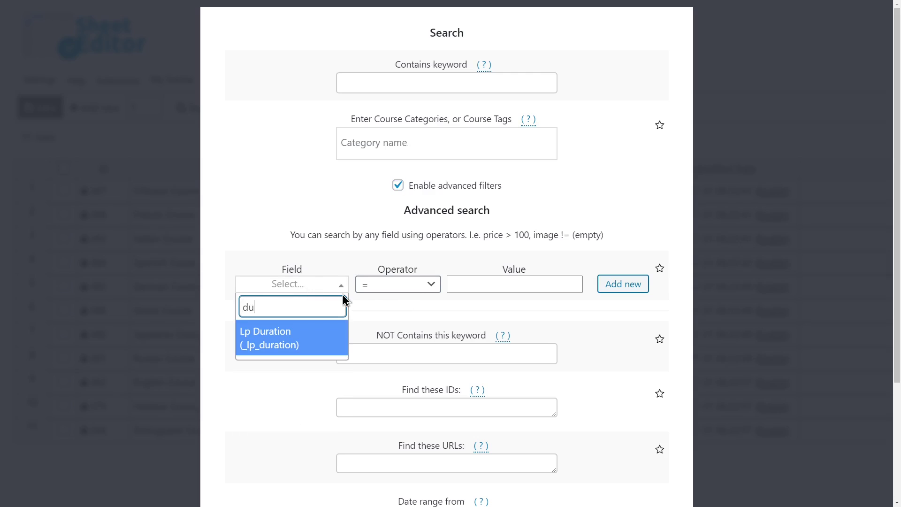
click(301, 342)
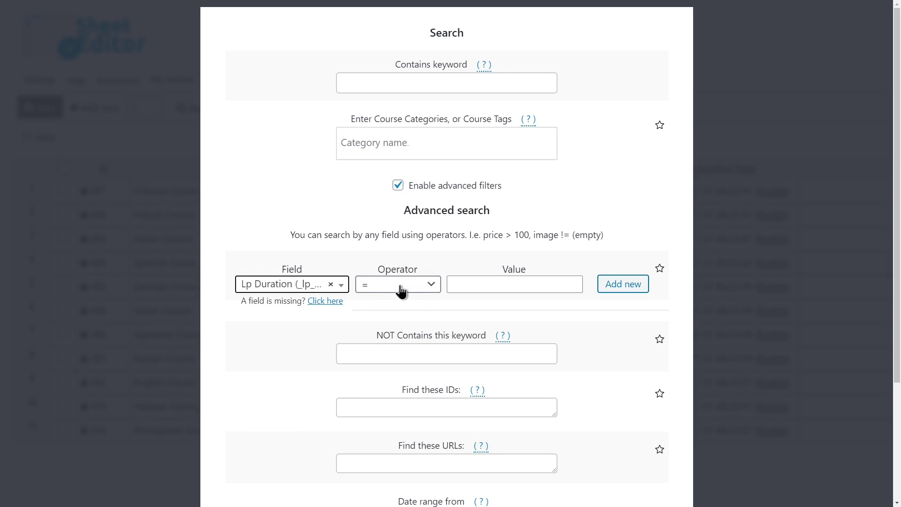
click(504, 292)
text(6 )
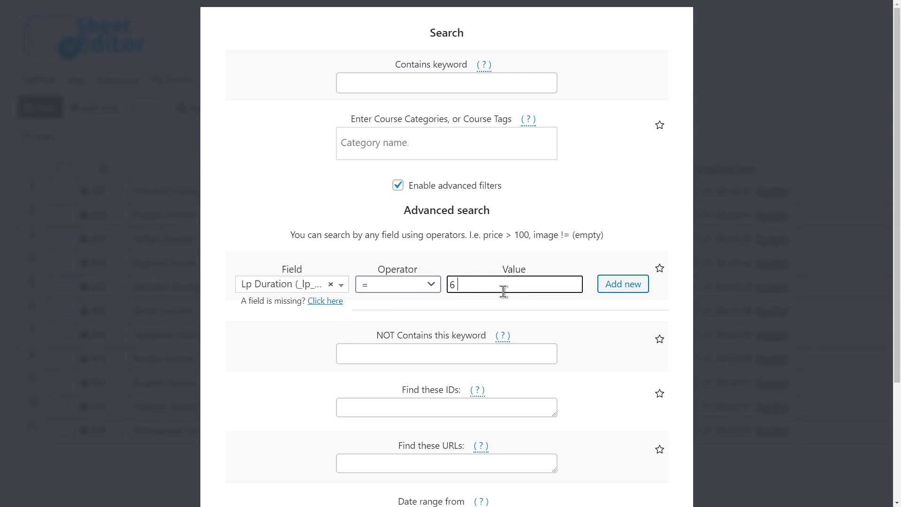
text(Week)
scroll(504, 292, down, 3)
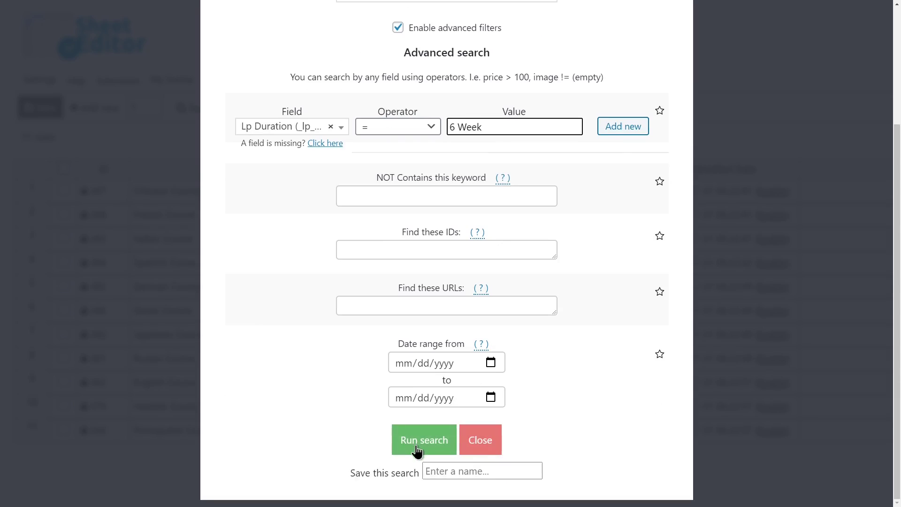
click(421, 445)
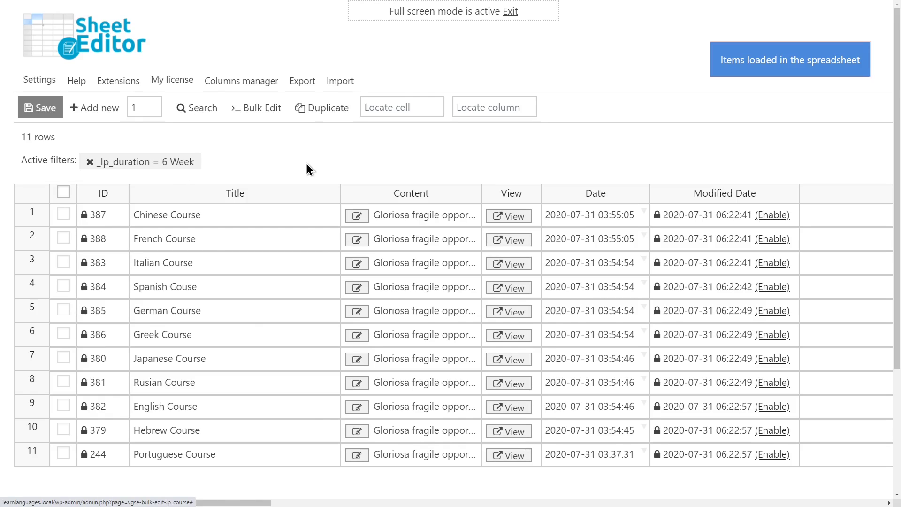
- Bulk edit the current-search rows, setting Lp Duration to '10 week'
click(261, 104)
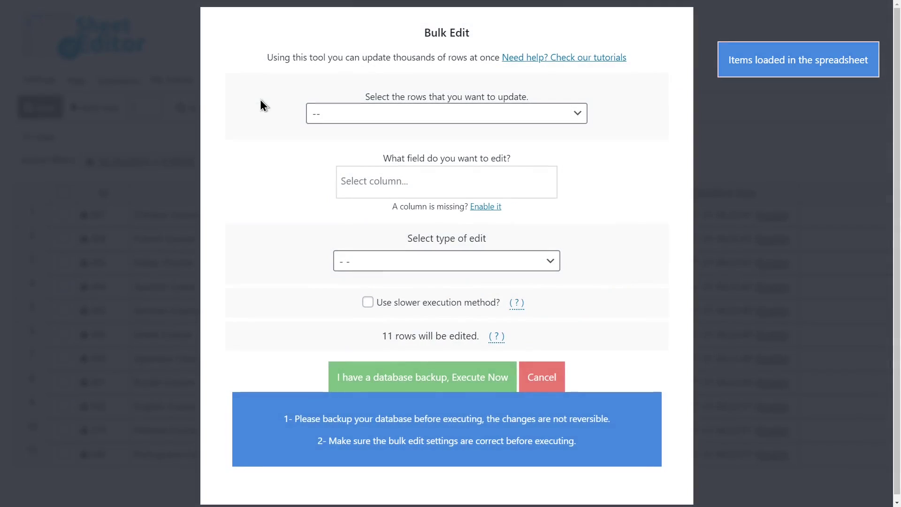
click(419, 119)
click(418, 144)
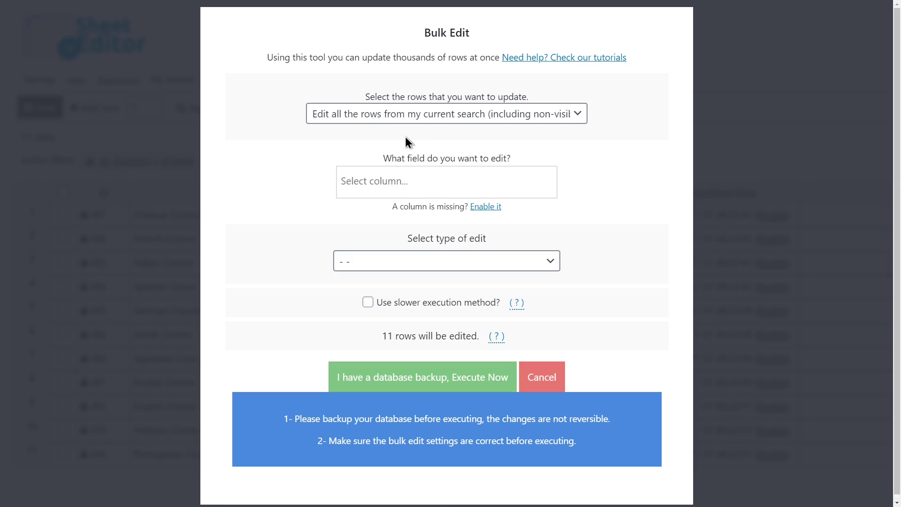
click(421, 171)
text(dura)
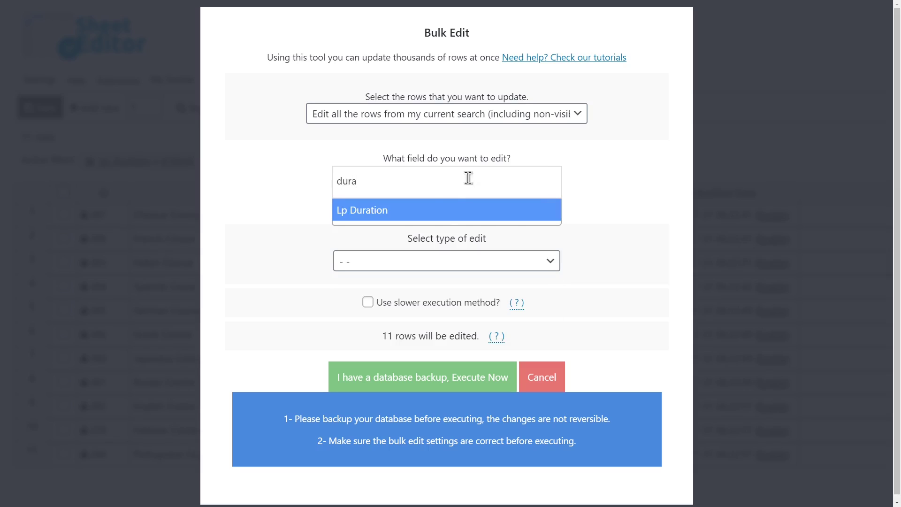
click(440, 210)
click(425, 267)
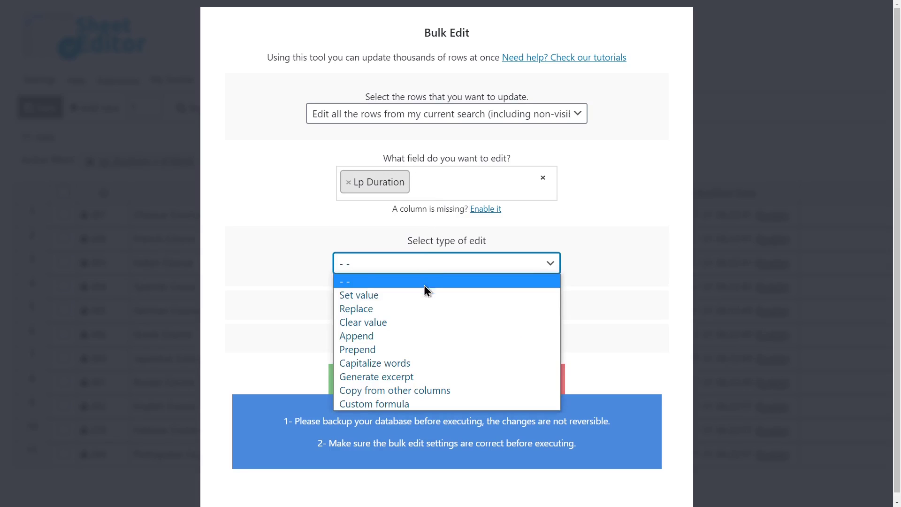
click(421, 295)
click(424, 304)
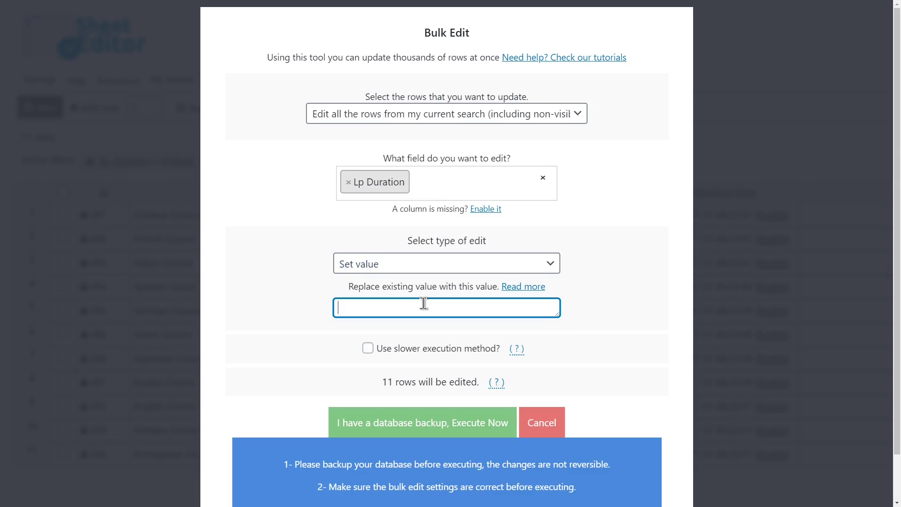
text(10 week)
scroll(441, 300, down, 1)
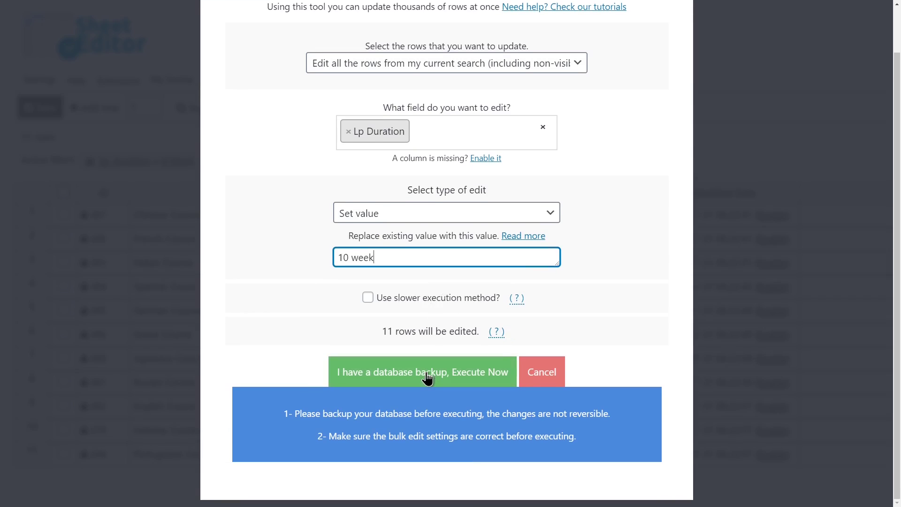
click(427, 379)
click(448, 324)
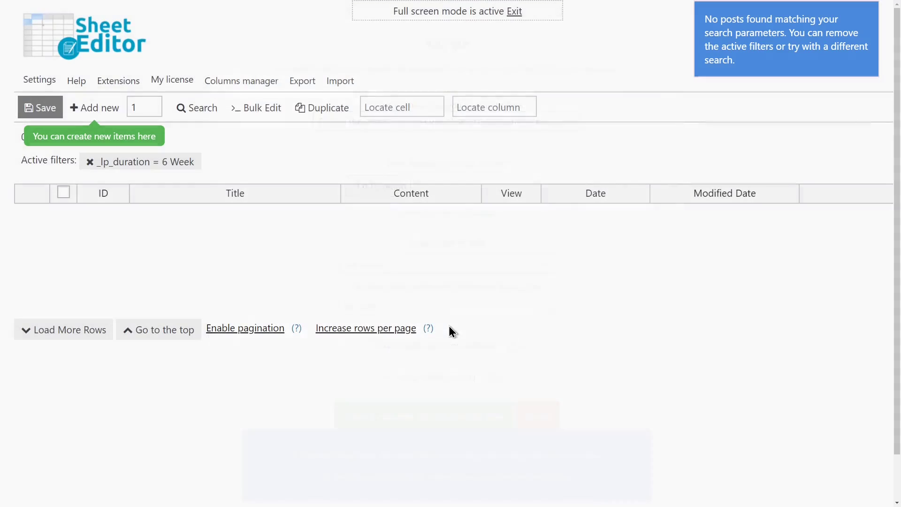
- Remove the 6 Week filter and locate the Lp Duration column
click(90, 164)
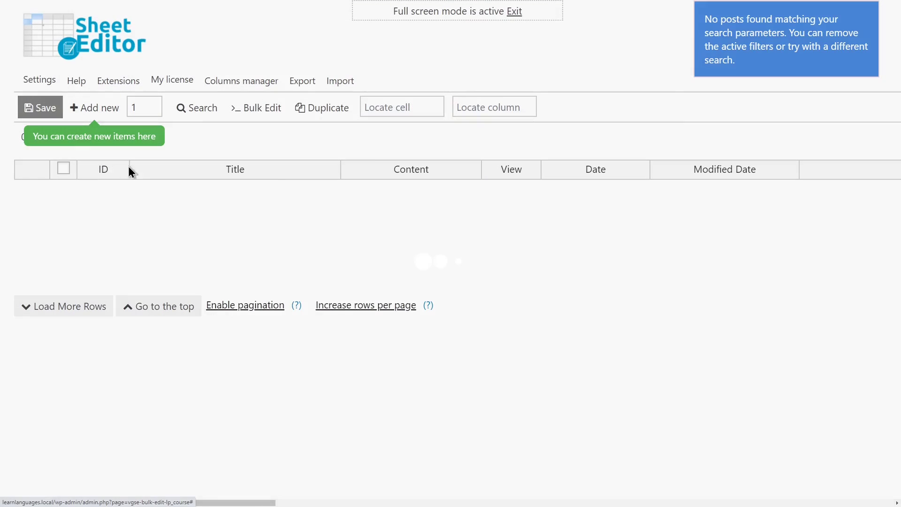
click(516, 107)
key(Down)
key(Return)
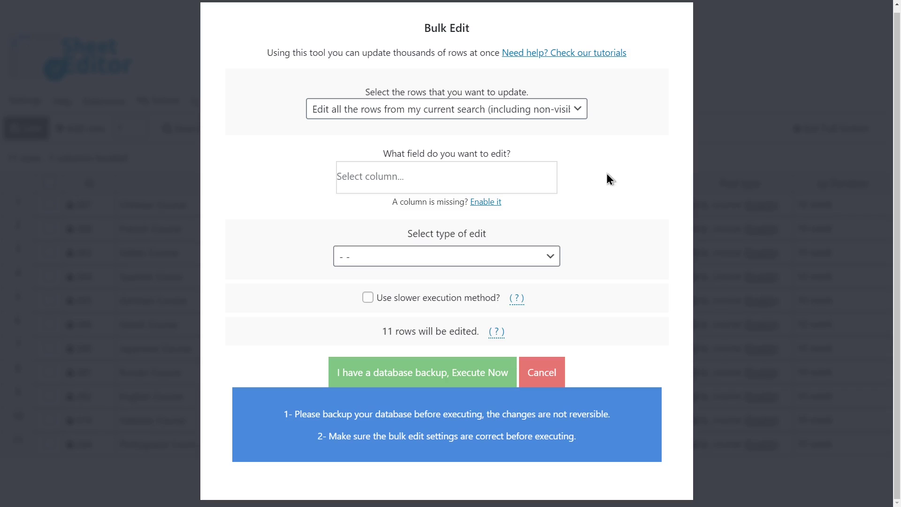
- Bulk set Lp Featured to 'yes' and look up the 'lp featured' column
click(524, 170)
text(fea)
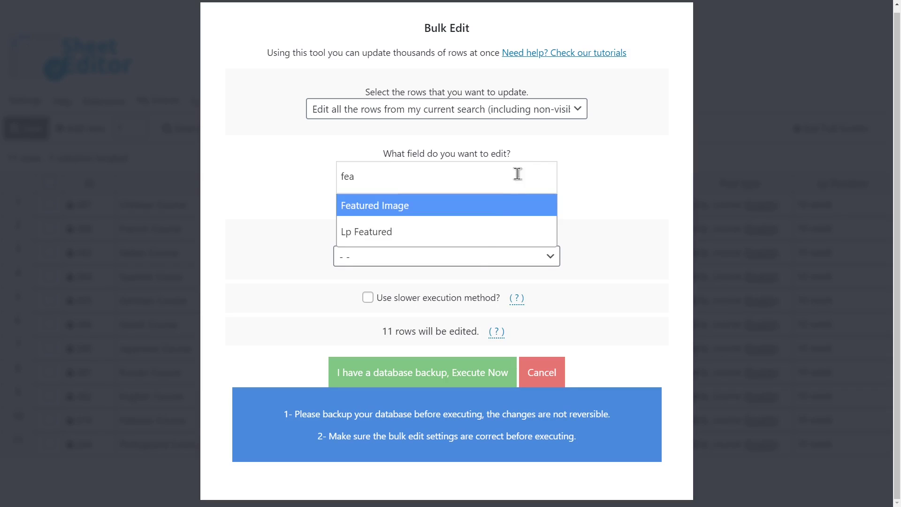
click(484, 238)
click(456, 259)
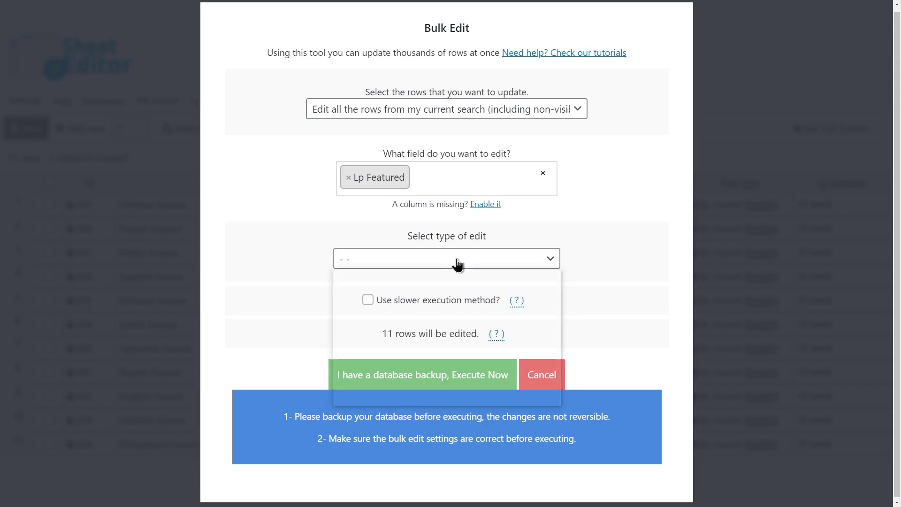
click(409, 291)
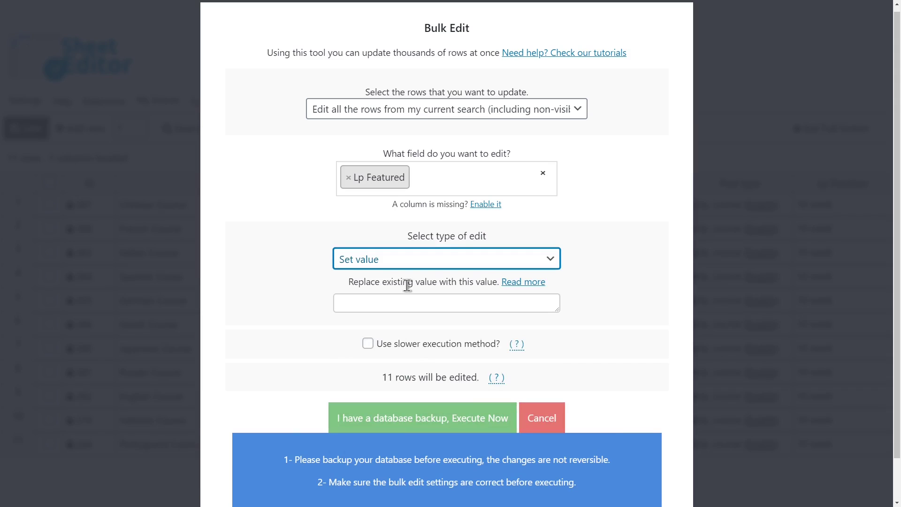
click(401, 300)
text(yes)
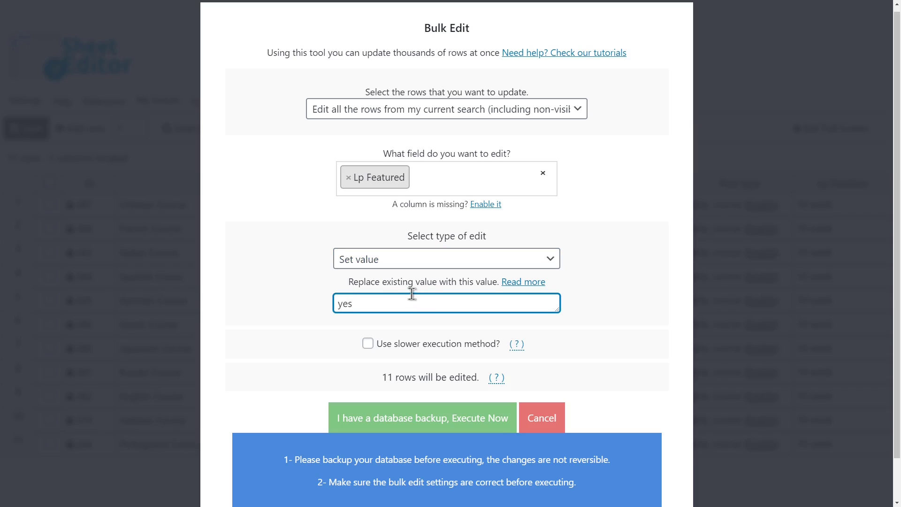
click(423, 418)
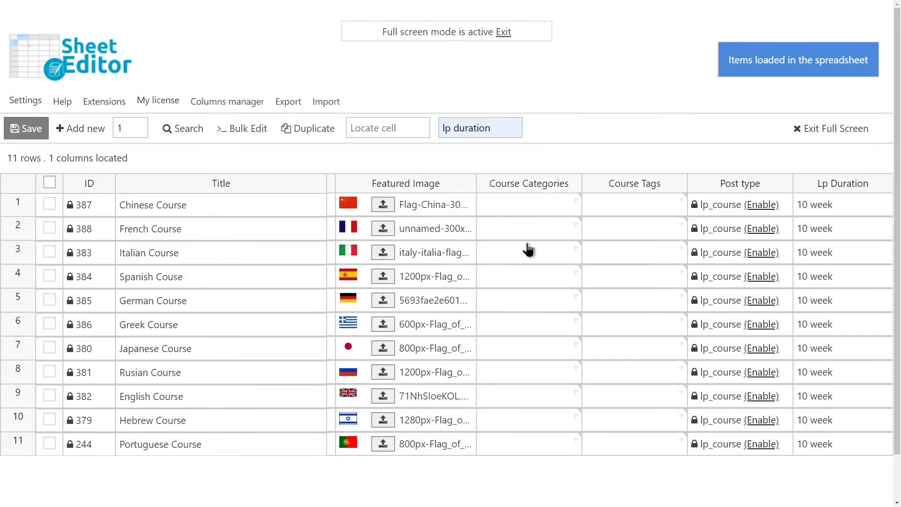
click(512, 128)
text(lp featured)
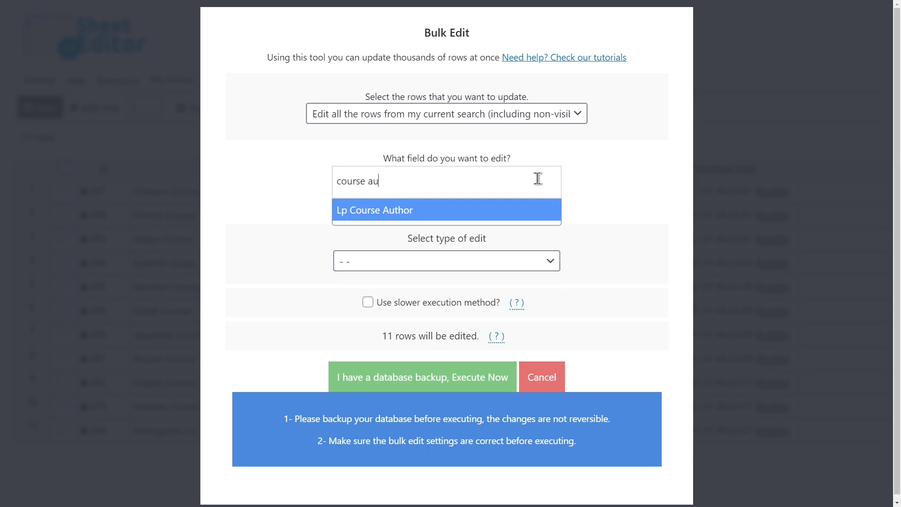
- Bulk edit Lp Course Author with Set value 3 and close the completion message
click(491, 216)
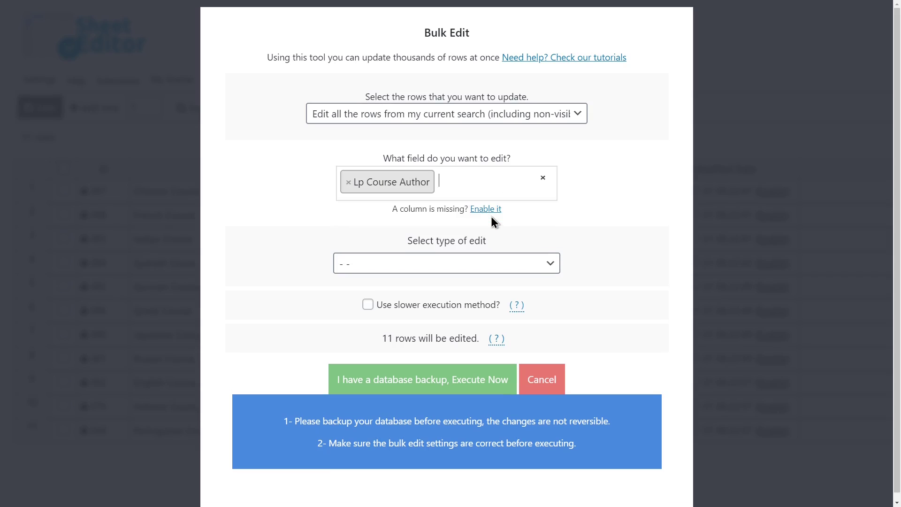
click(478, 268)
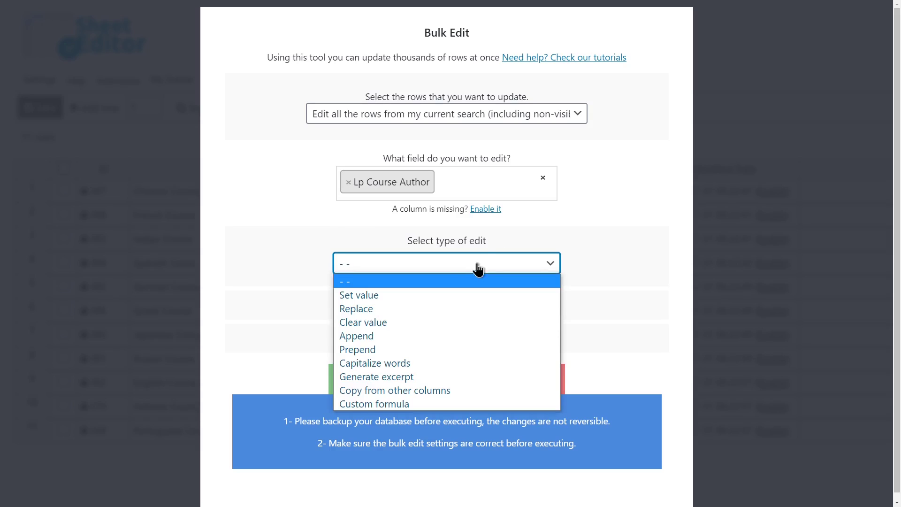
click(441, 292)
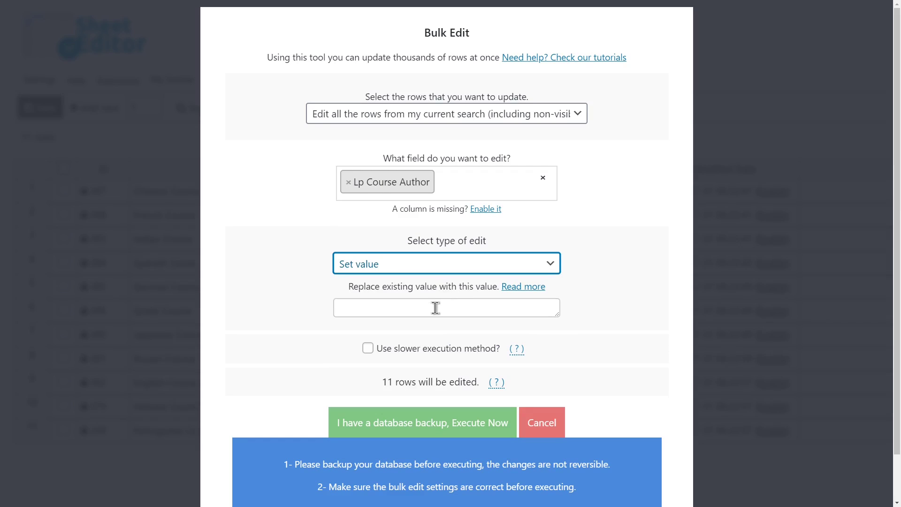
click(435, 308)
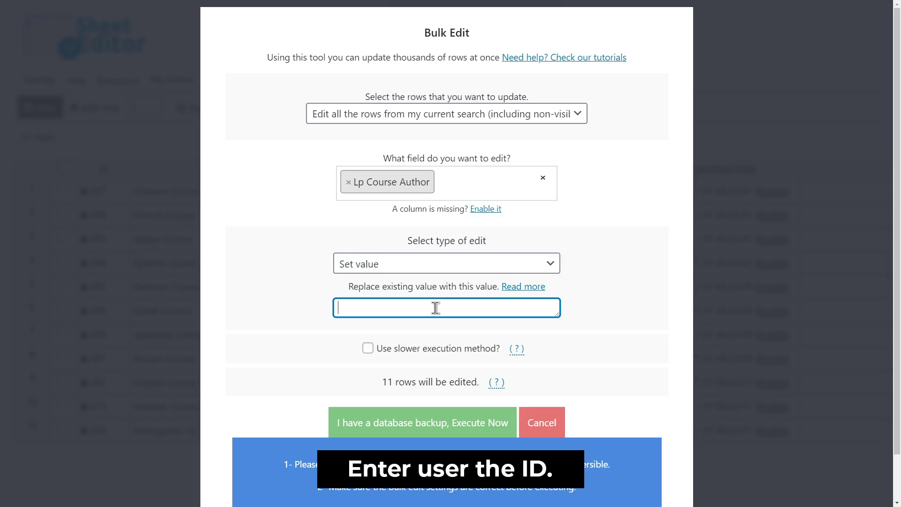
text(3)
click(436, 421)
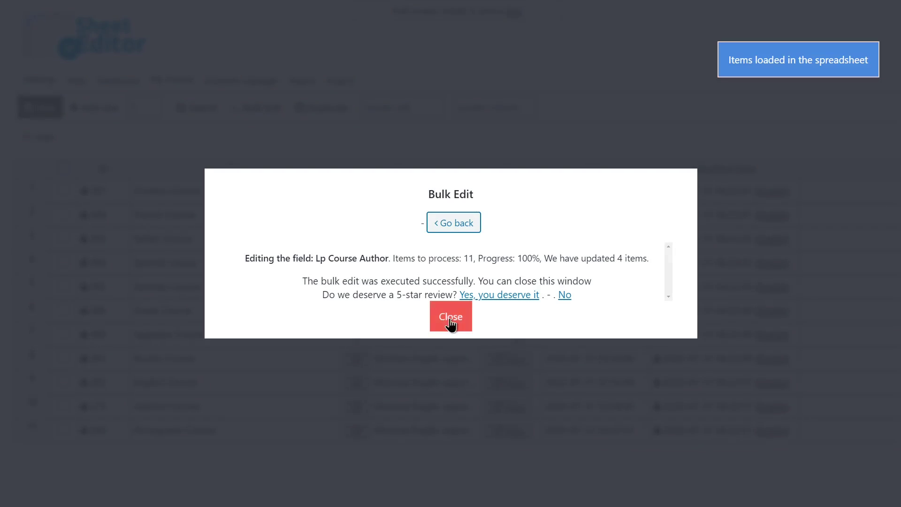
click(448, 318)
- Locate the 'lp course author' column in the sheet
click(489, 104)
text(lp course author)
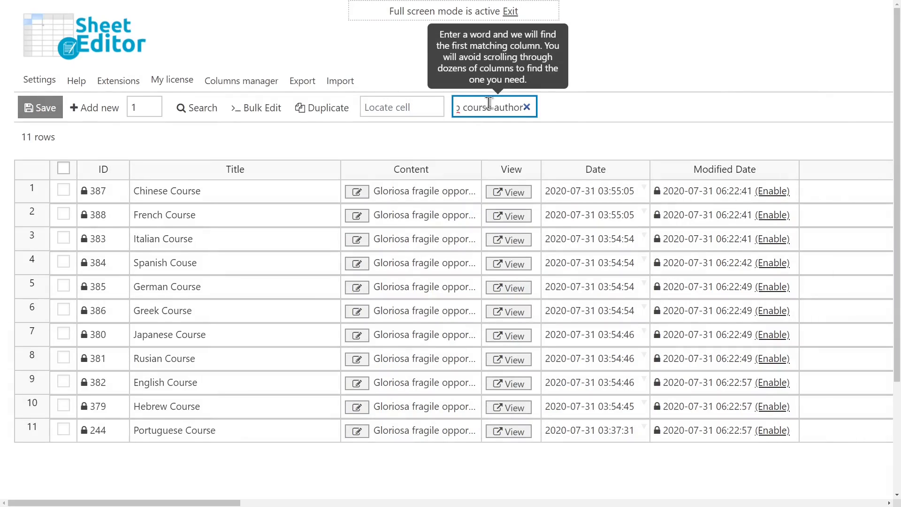
key(Return)
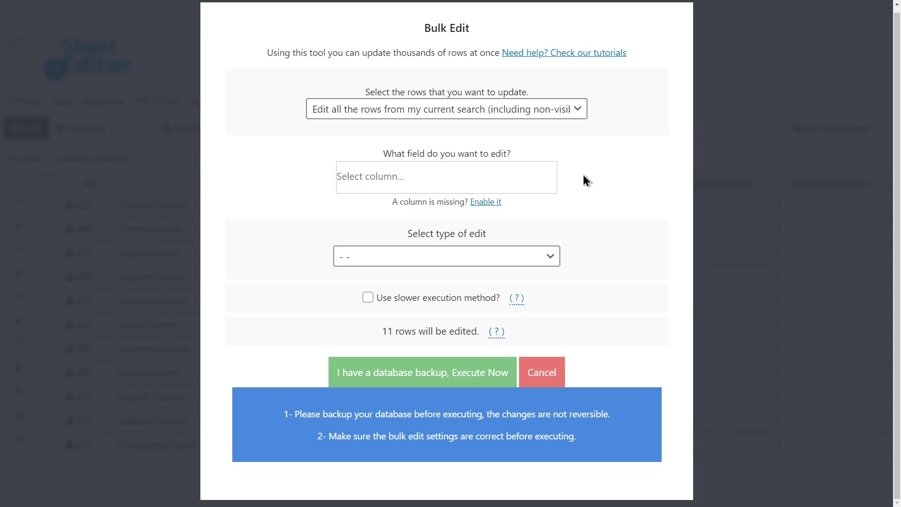
- Bulk-set Lp Block Lesson Content to 'yes' on all 11 filtered courses and check the column
click(496, 174)
text(block)
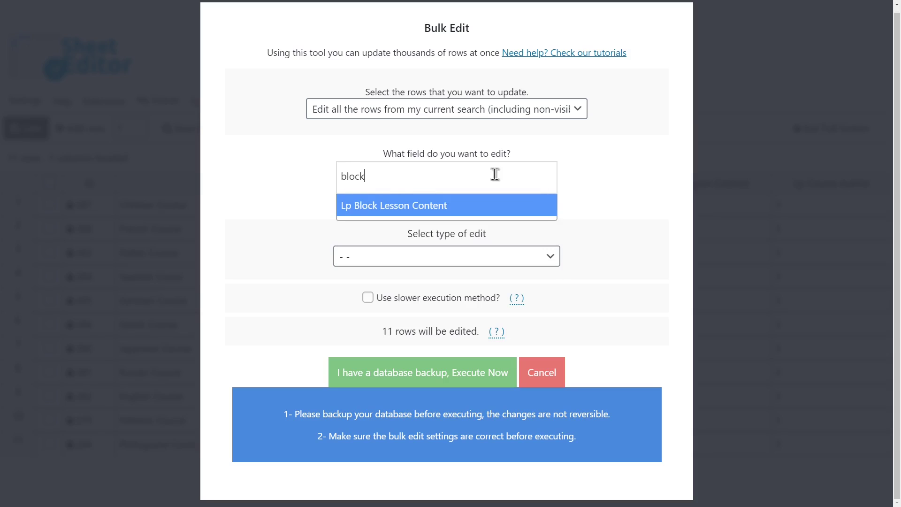
click(487, 207)
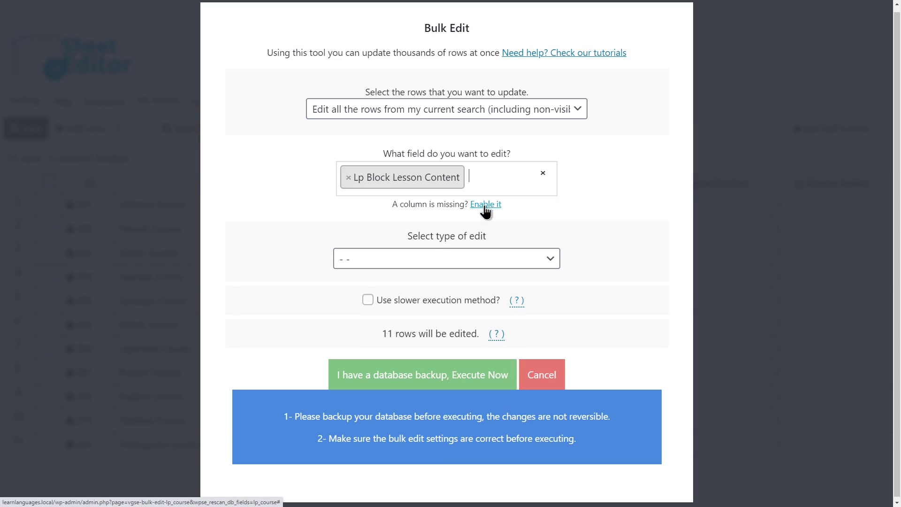
click(428, 271)
click(396, 287)
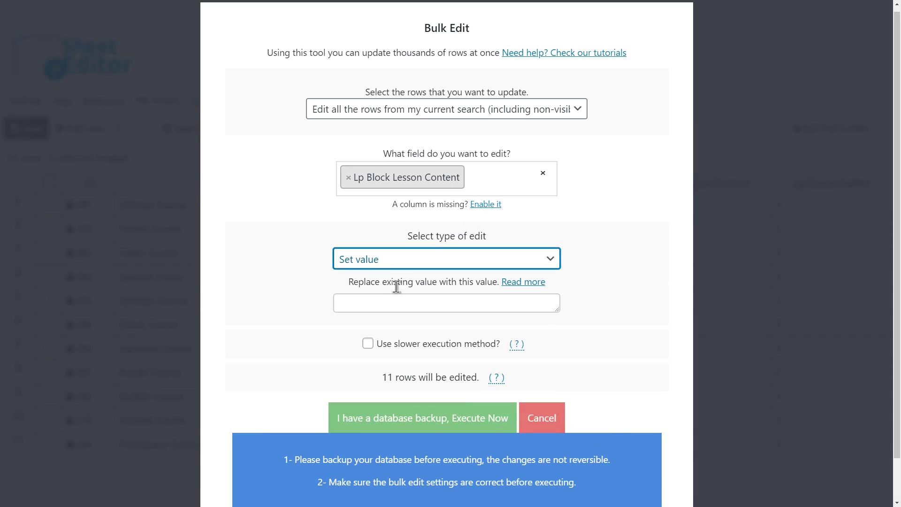
click(397, 298)
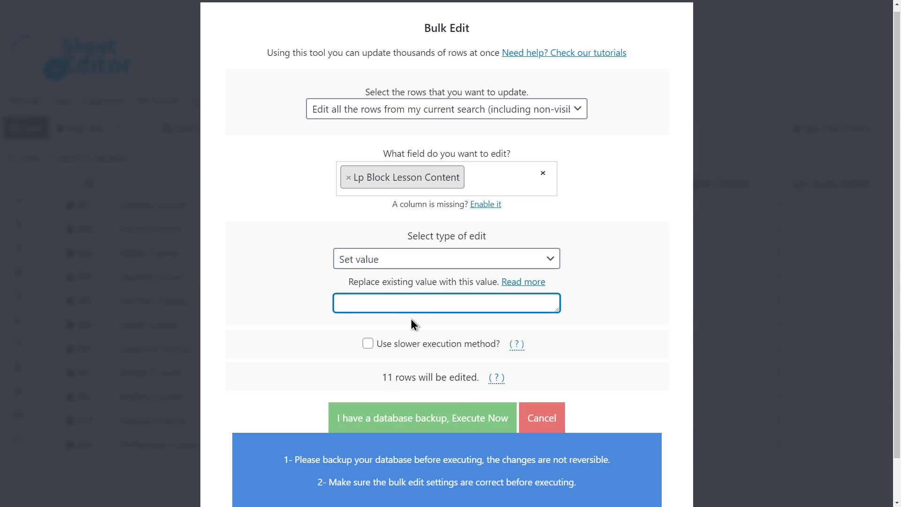
text(yes)
click(438, 415)
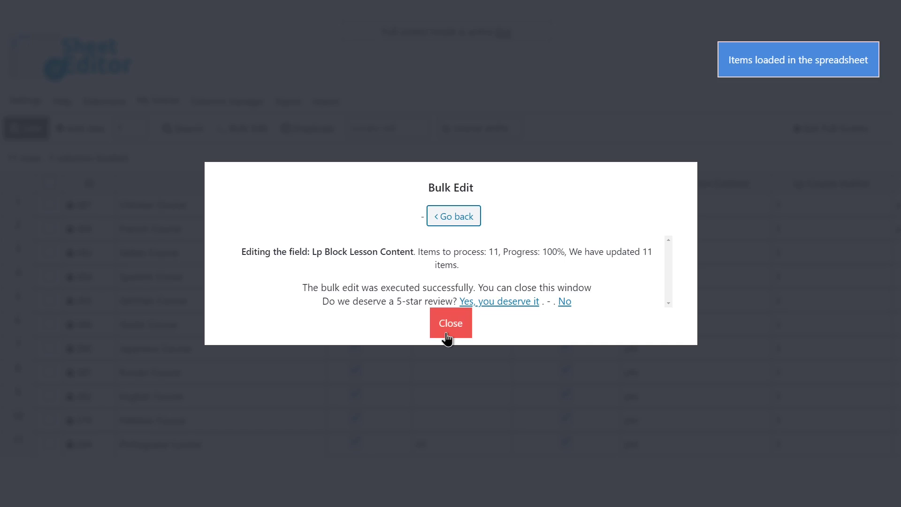
click(449, 334)
click(761, 179)
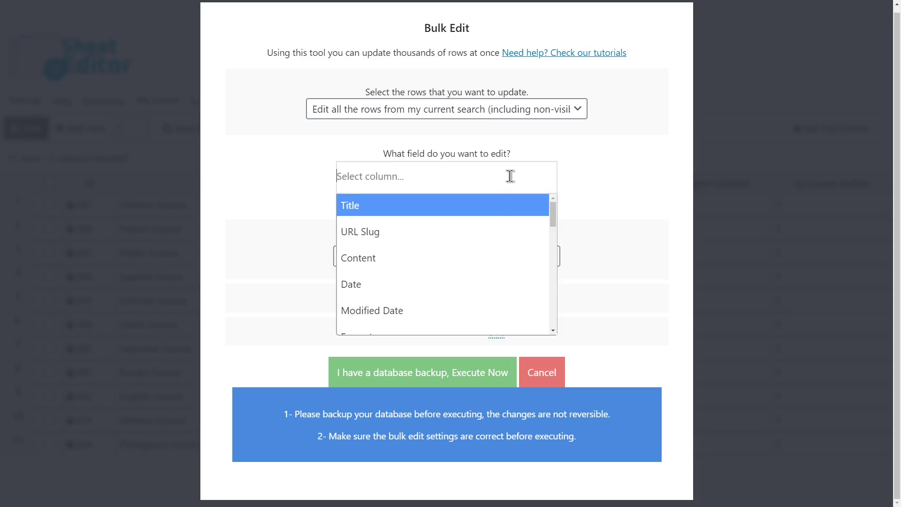
- Bulk-set Lp Course Result to 'evaluate_passed_quizzes' on all 11 courses and check the column
text(lp course)
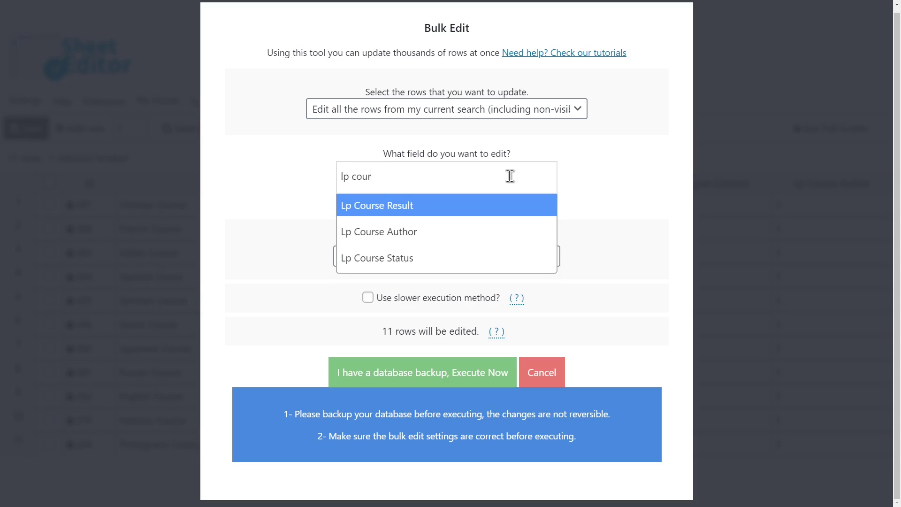
click(488, 206)
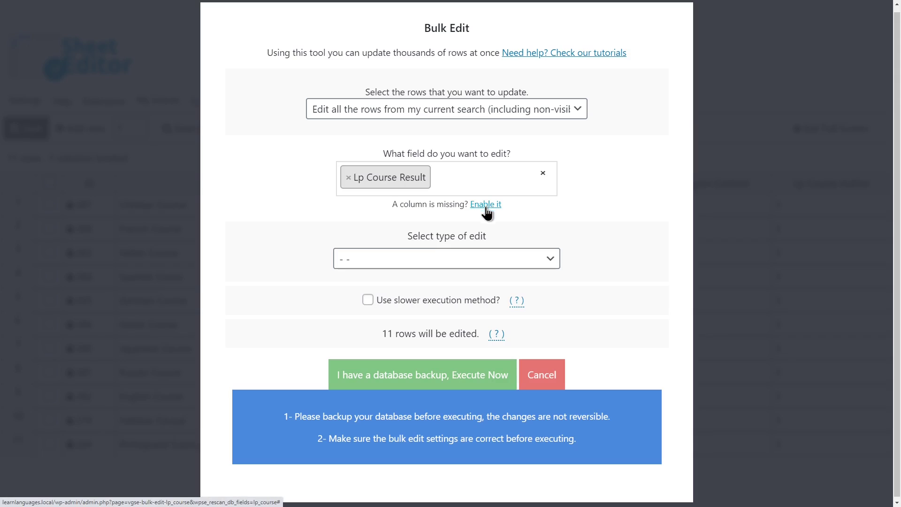
click(493, 260)
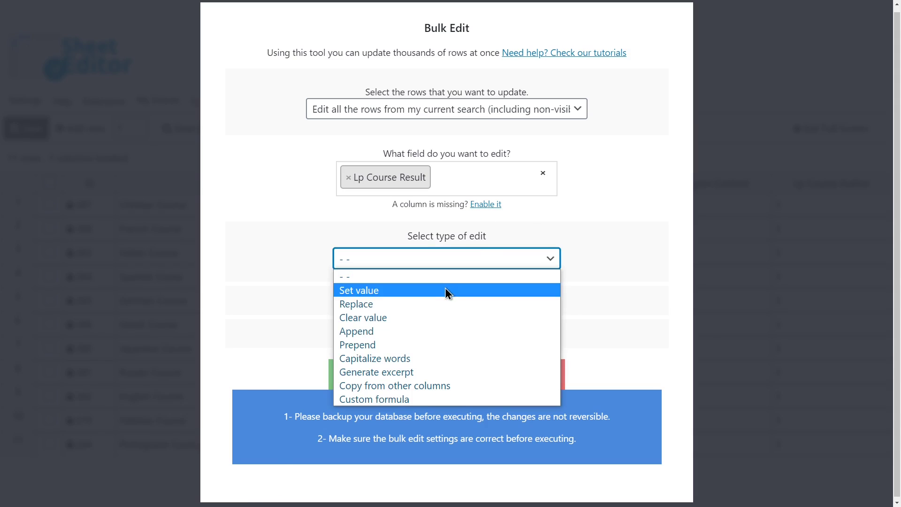
click(445, 291)
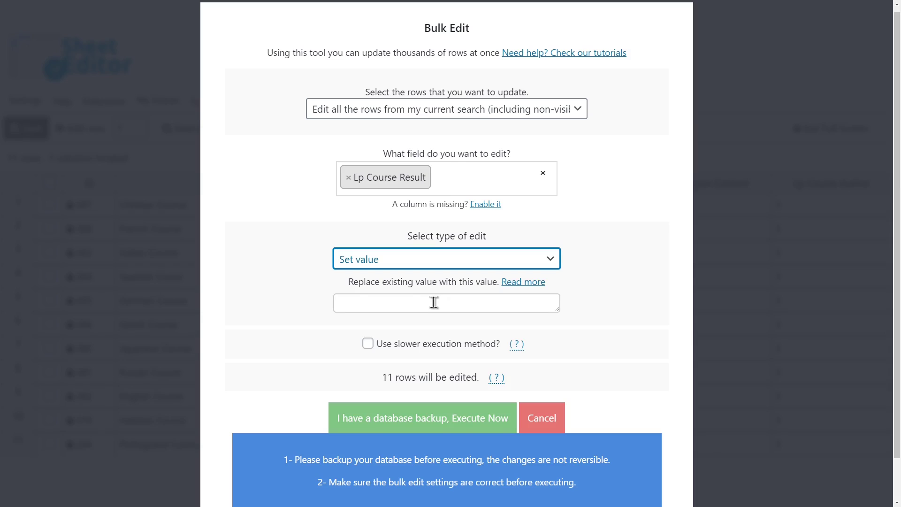
click(434, 303)
text(evaluate_pa)
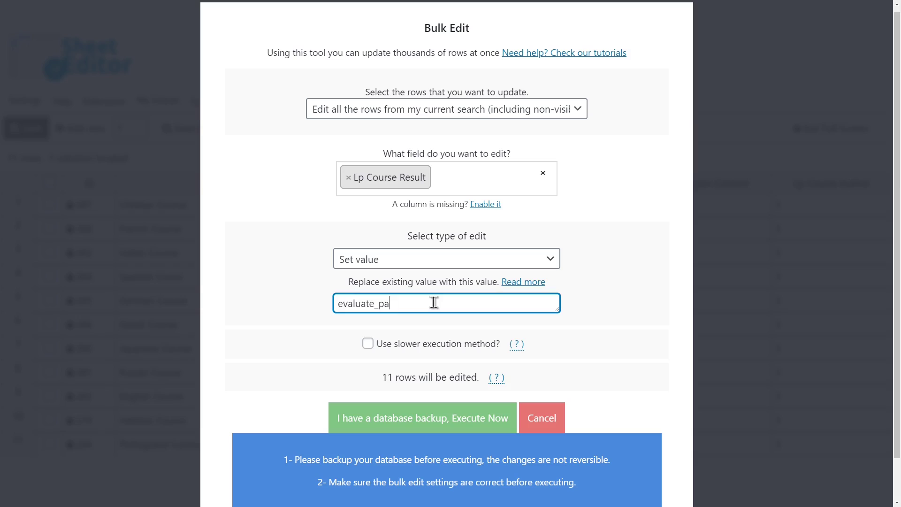
text(ssed_quizzes)
click(464, 419)
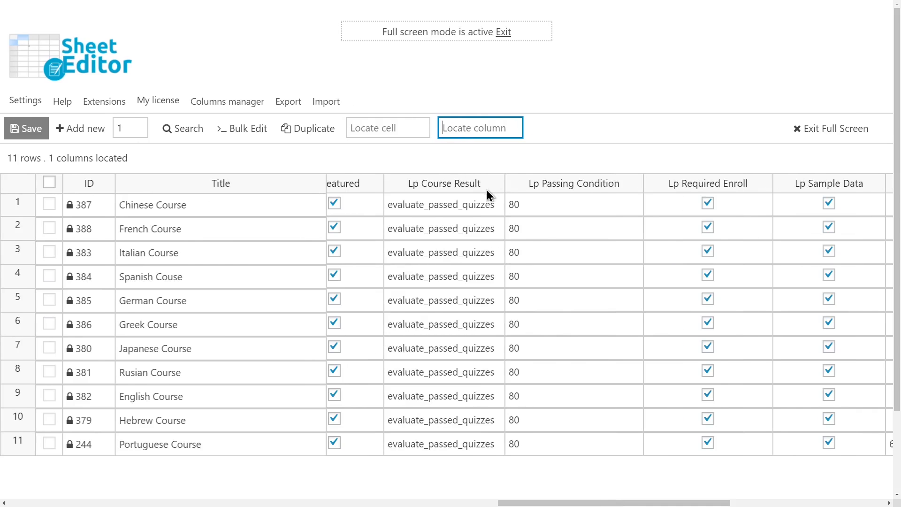
click(491, 187)
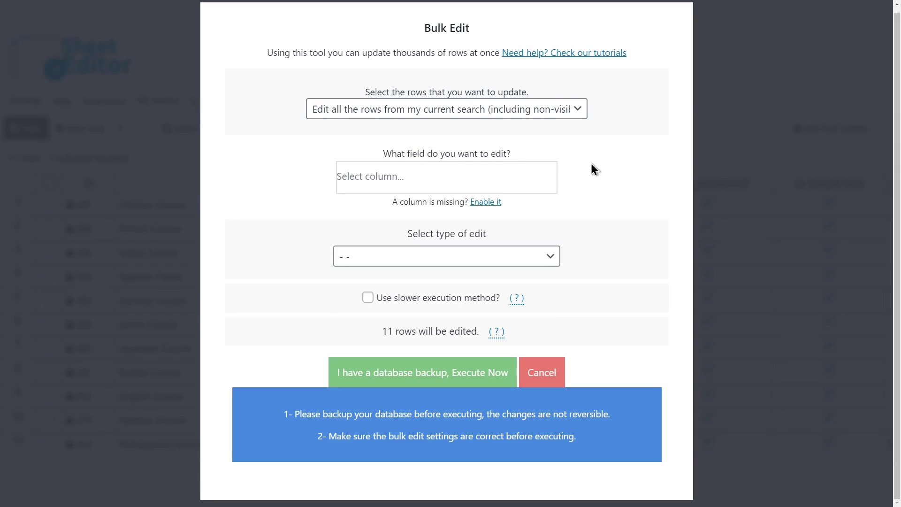
click(533, 177)
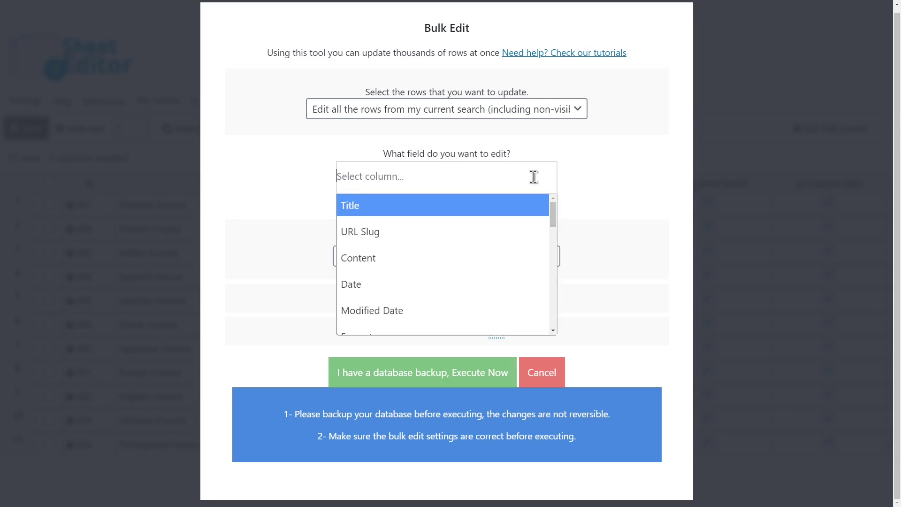
text(requi)
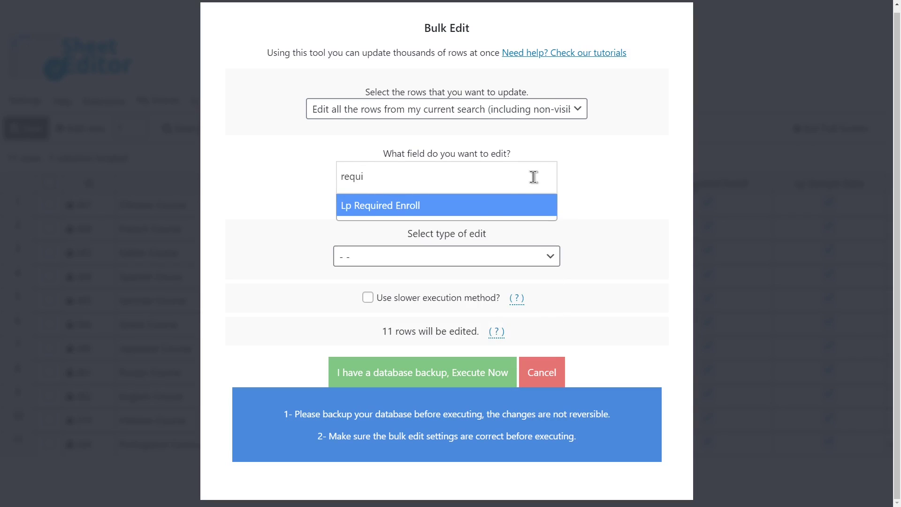
click(475, 214)
click(454, 263)
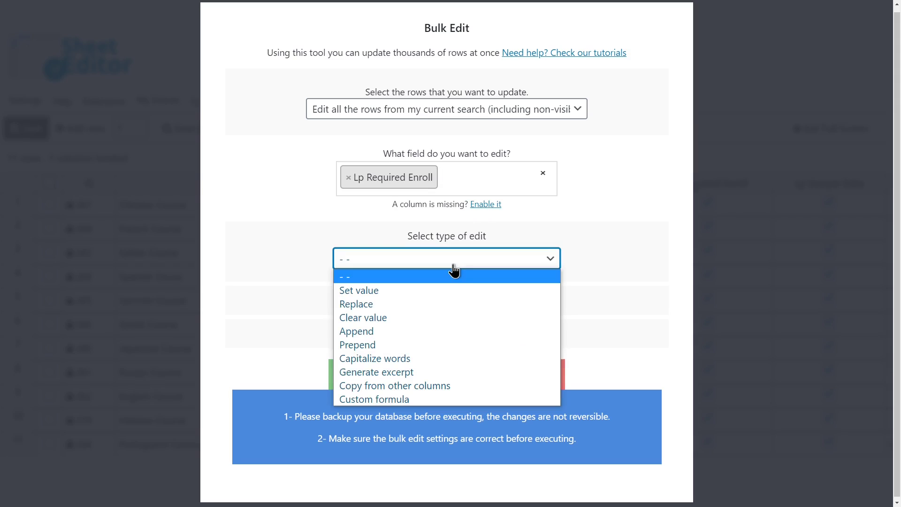
click(424, 291)
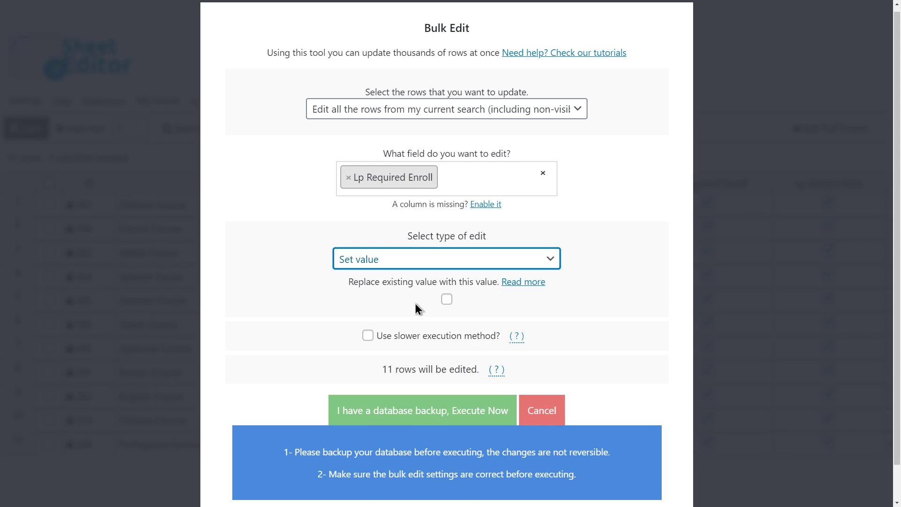
click(448, 304)
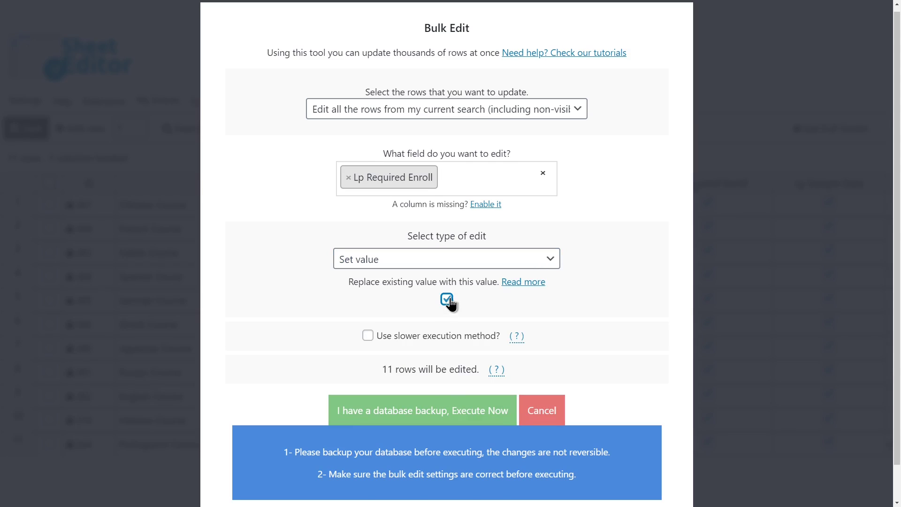
click(439, 412)
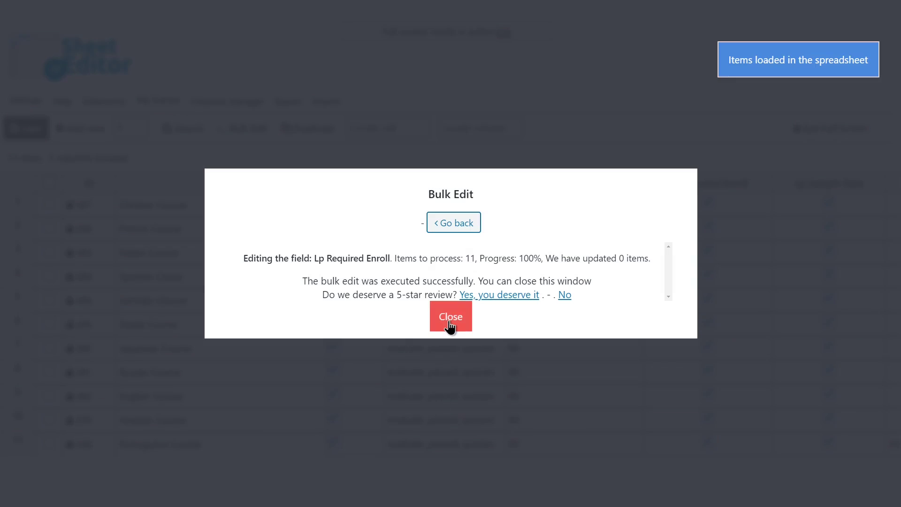
click(450, 324)
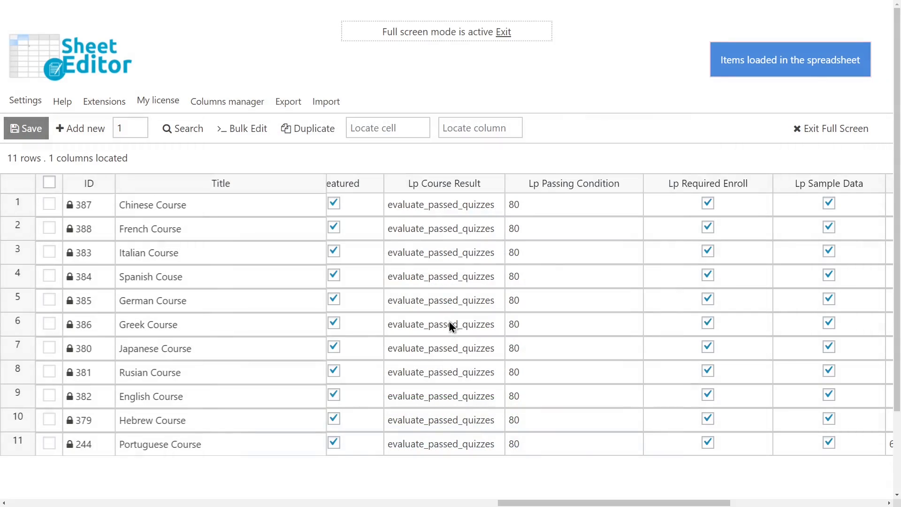
click(763, 183)
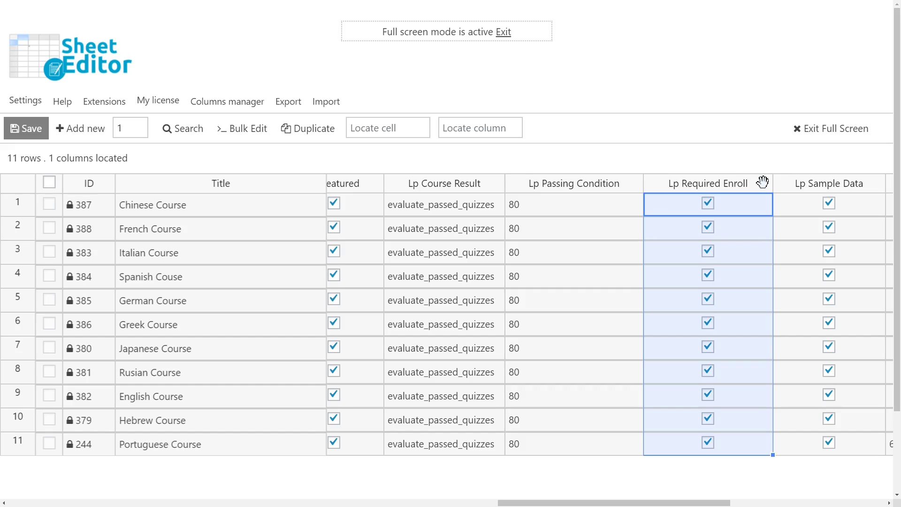
click(725, 96)
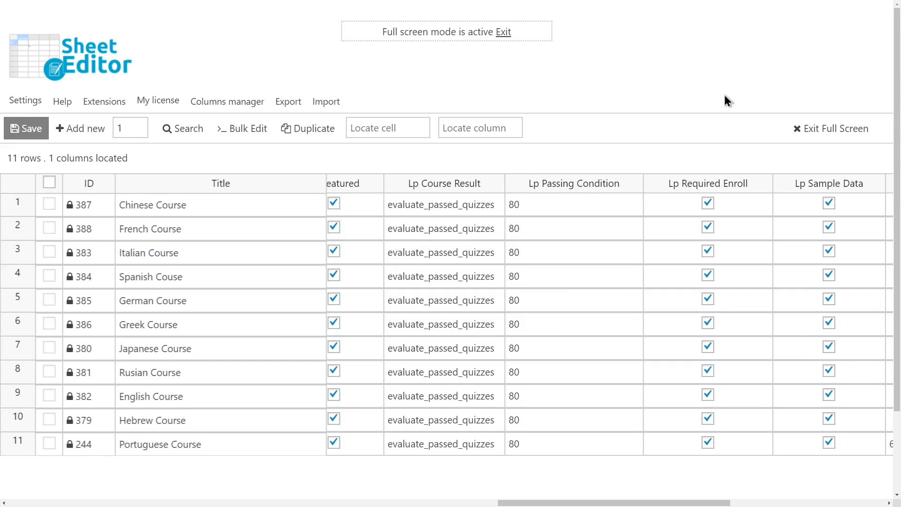